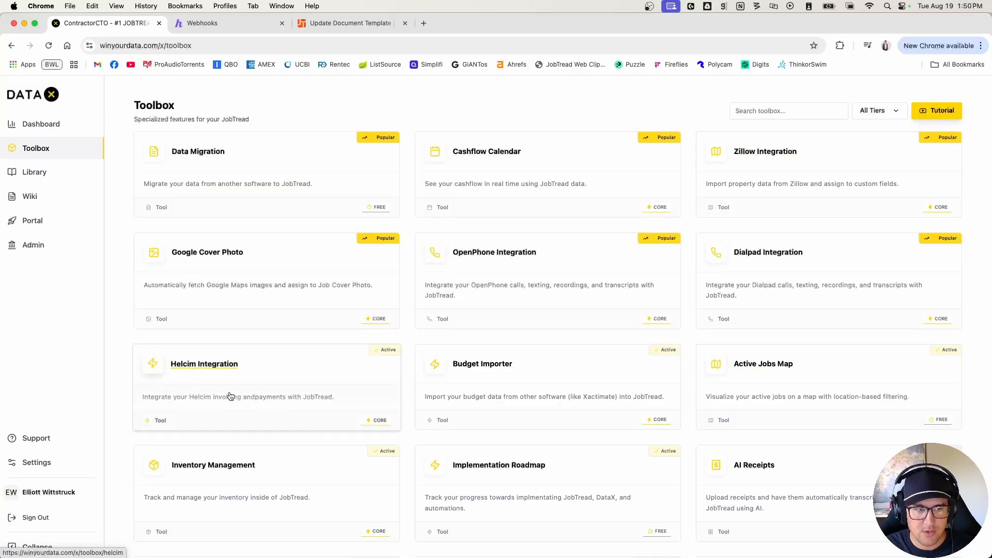
- Open the Helcim Integration card in the DataX Toolbox, then go to the Helcim dashboard tab
left_click(254, 377)
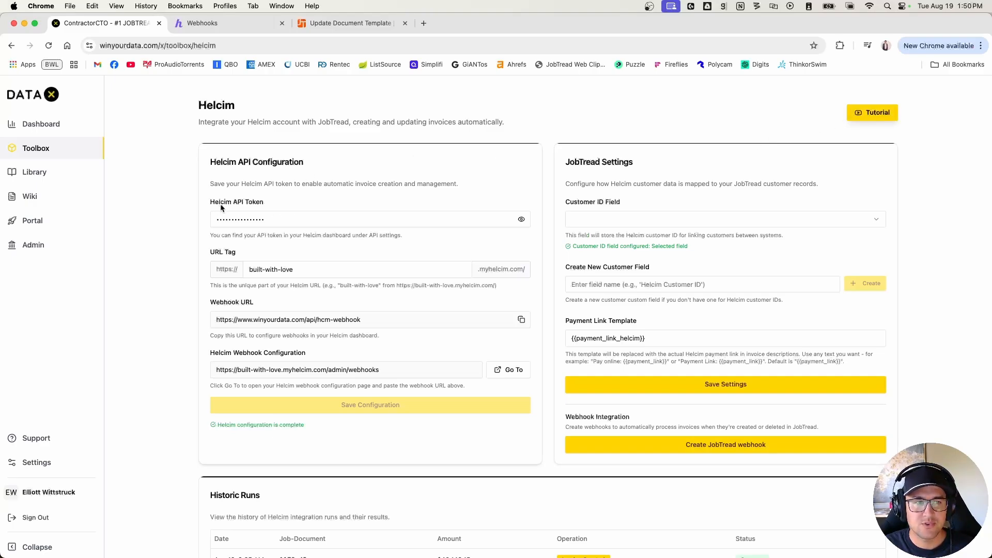
key("ctrl+Tab")
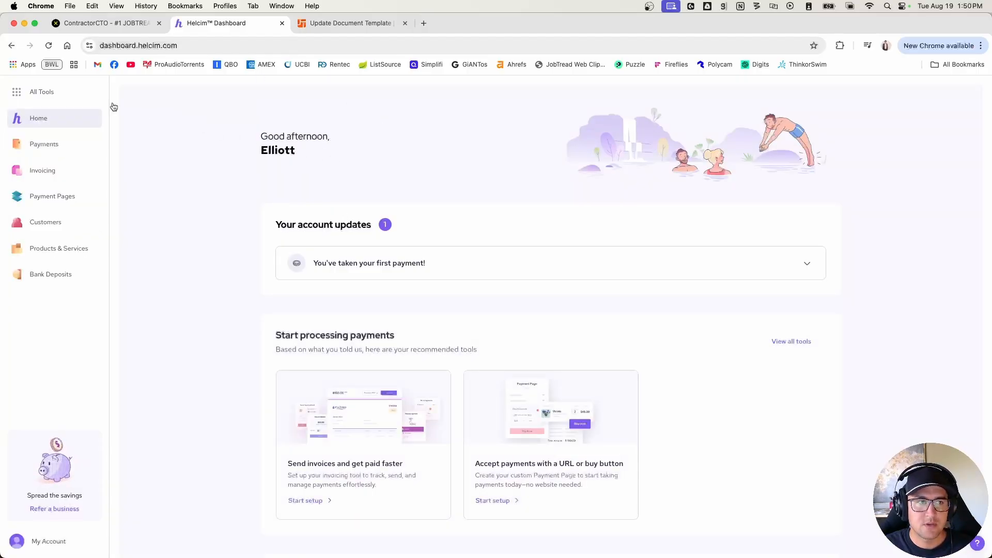
- Go to All Tools > Integrations and start a new API access named datax2
left_click(49, 96)
scroll(247, 235, "down", 2)
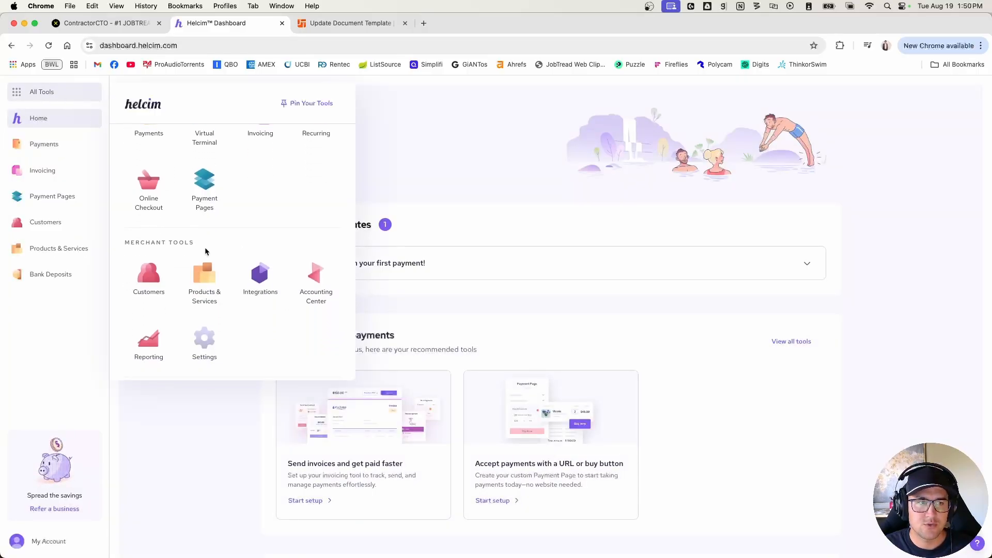
left_click(261, 279)
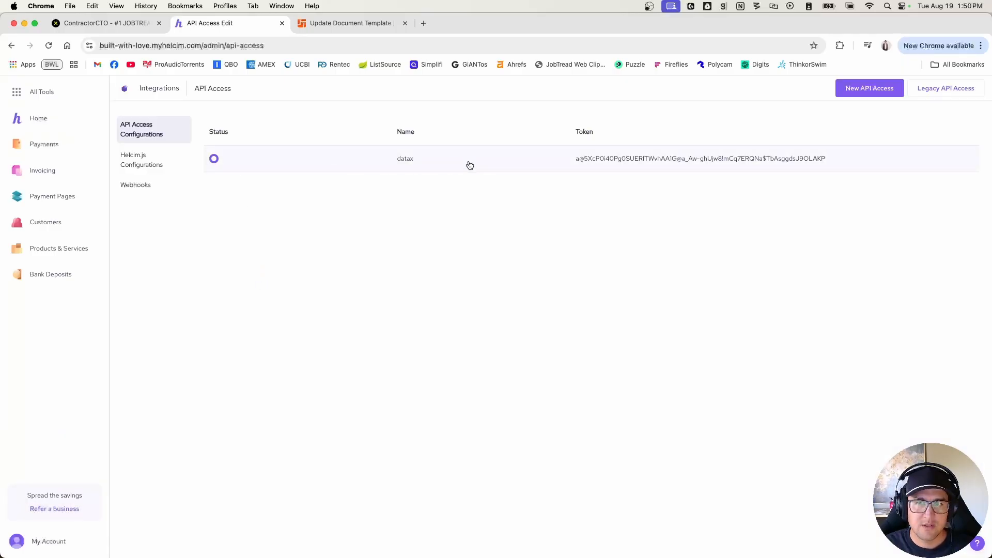
left_click(873, 89)
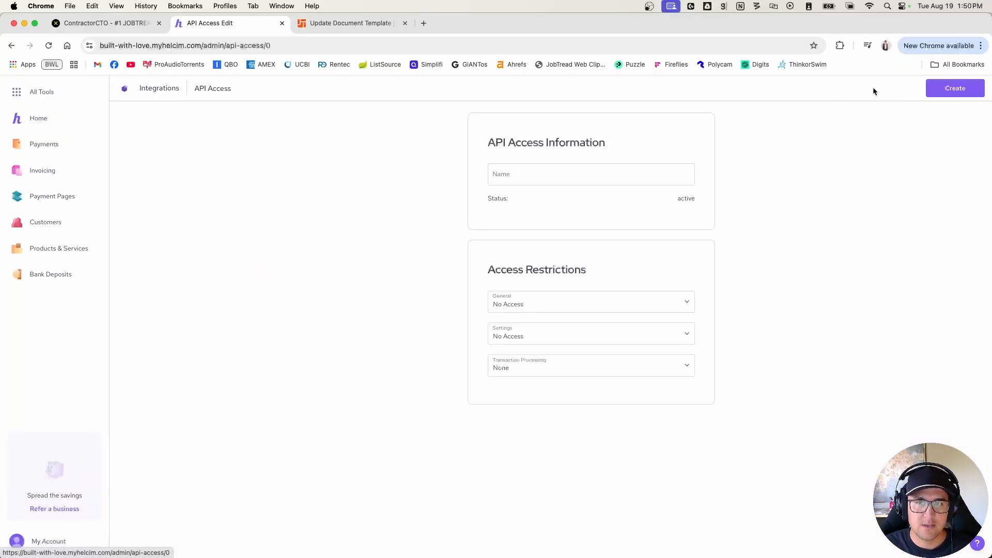
left_click(562, 173)
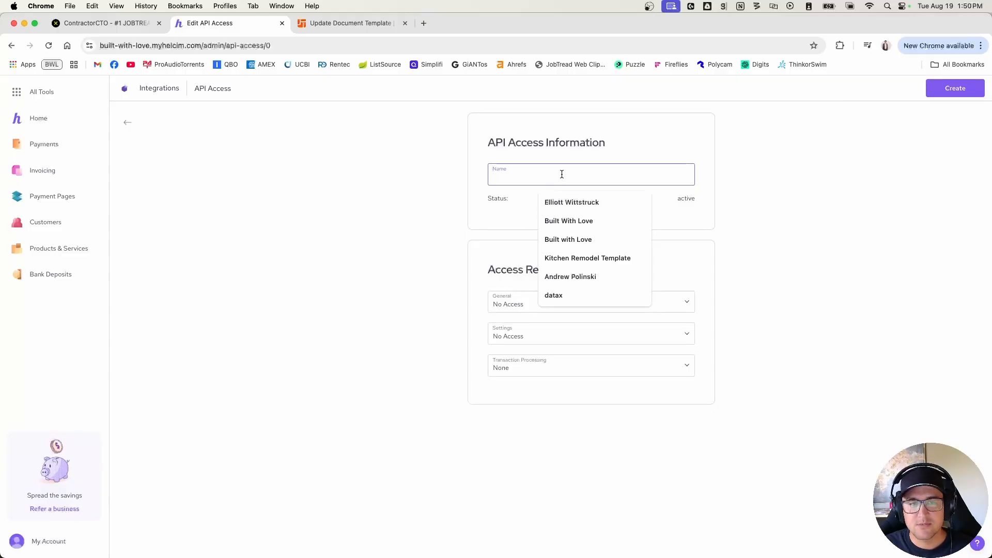
left_click(494, 246)
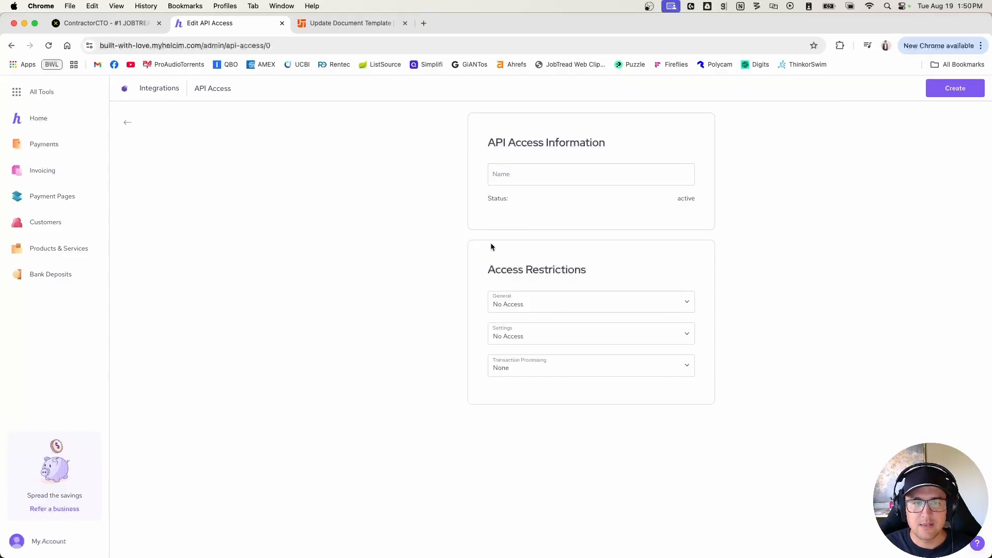
- Give General and Settings Read & Write and Transaction Processing Admin, create it, and select the token
left_click(526, 307)
left_click(517, 325)
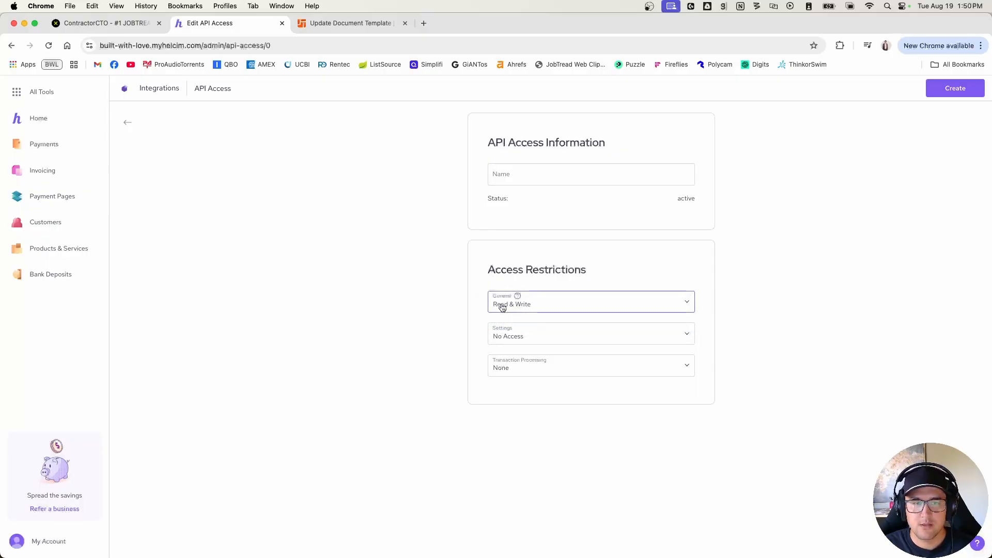
left_click(524, 338)
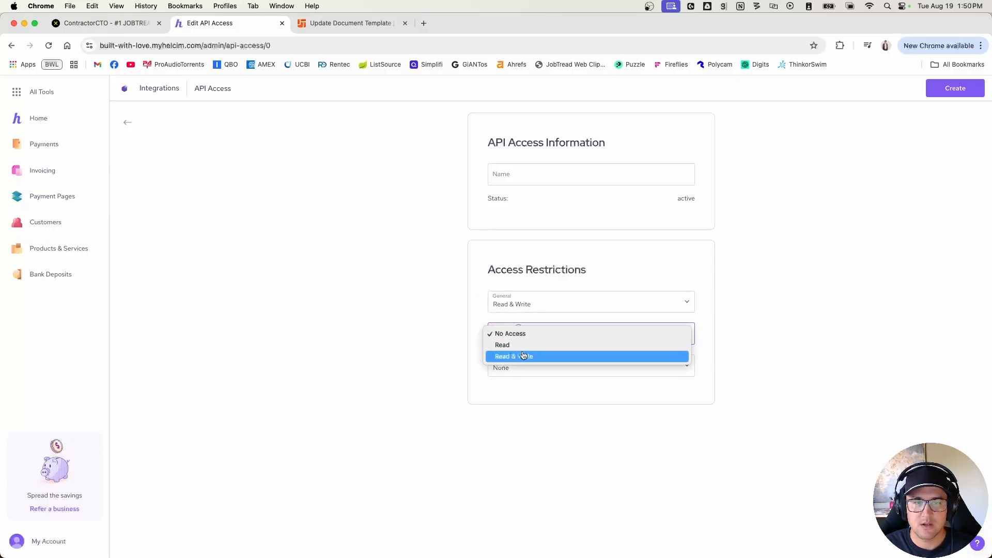
left_click(516, 355)
left_click(528, 375)
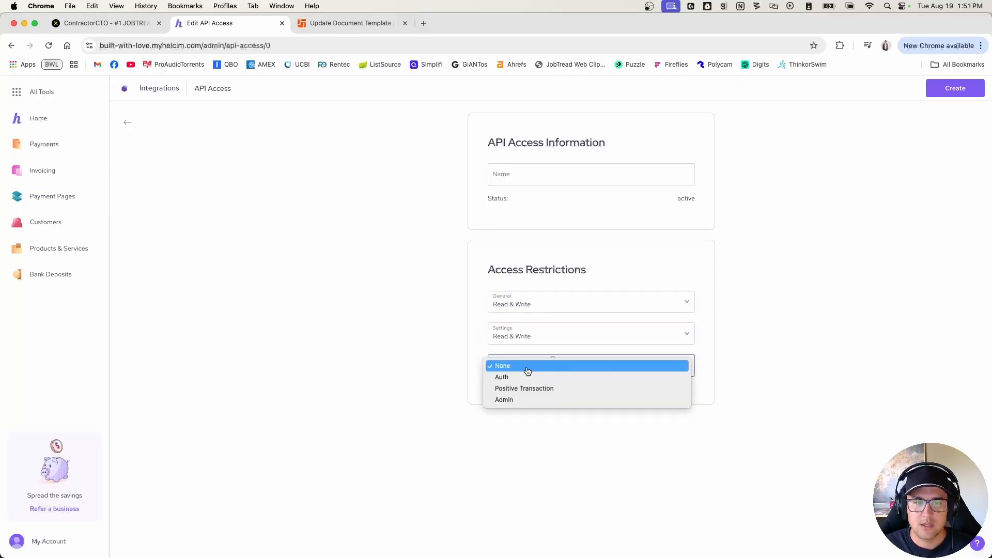
left_click(517, 402)
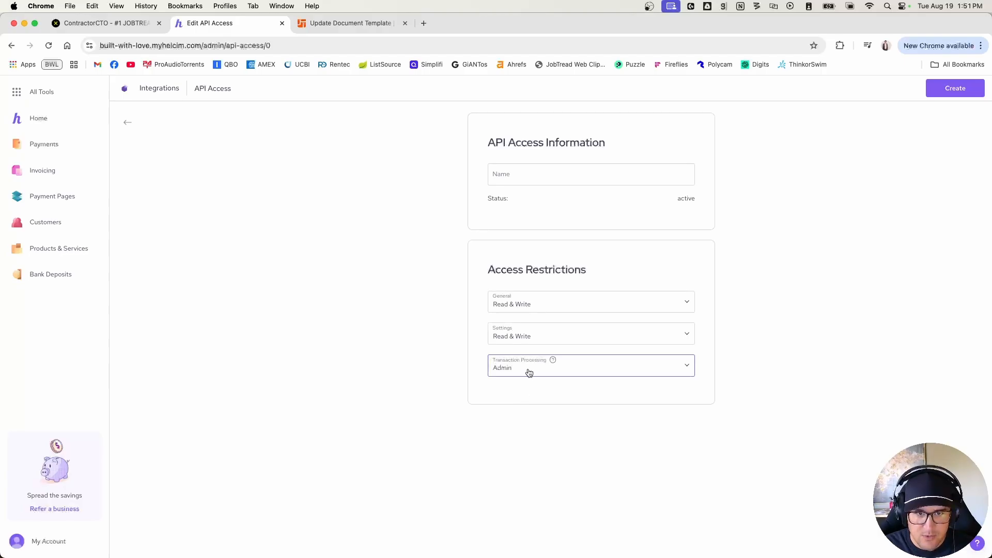
left_click(500, 380)
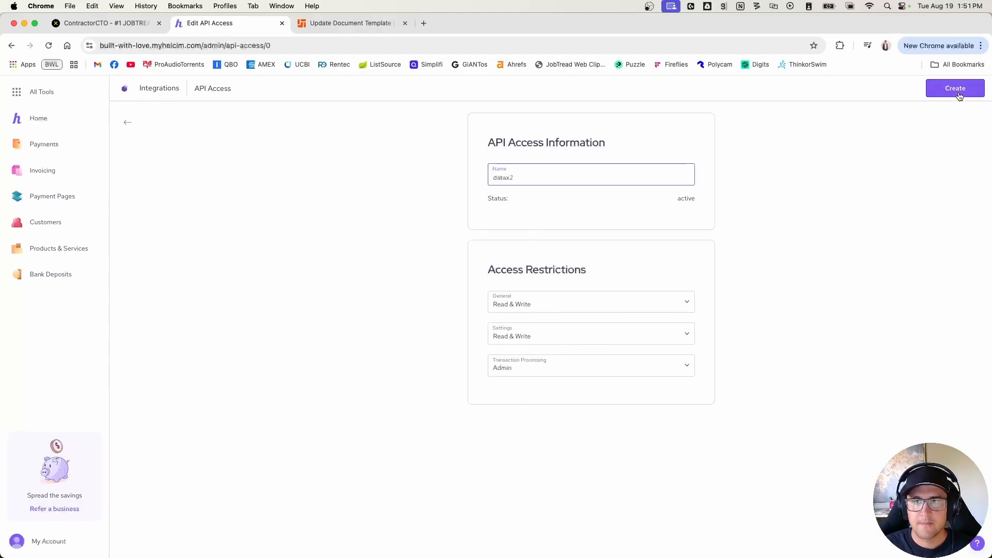
left_click(956, 90)
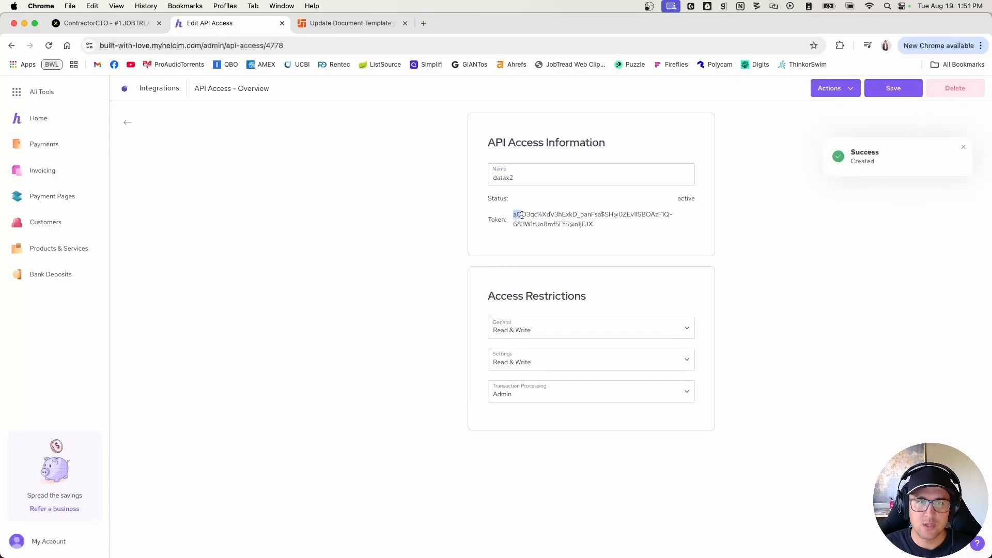
left_click_drag(511, 212, 612, 234)
- Check DataX's API Token and URL Tag fields against the Helcim account tag in the address bar
left_click(102, 25)
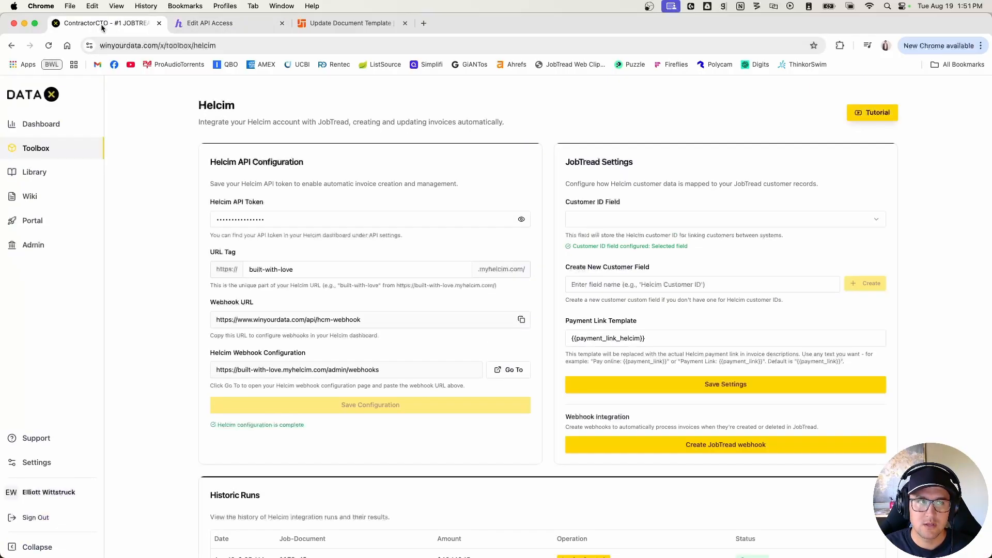
left_click(295, 221)
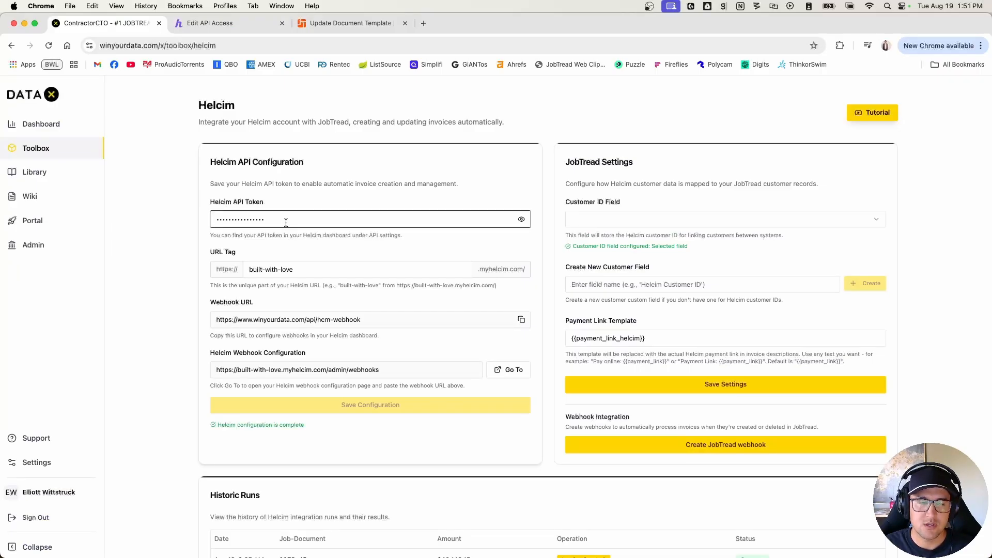
left_click(303, 274)
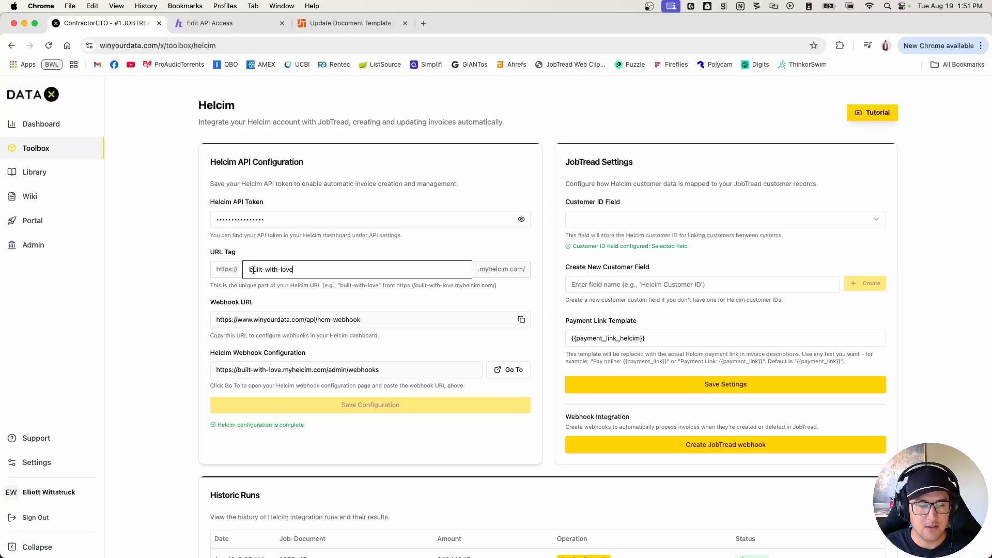
left_click(230, 24)
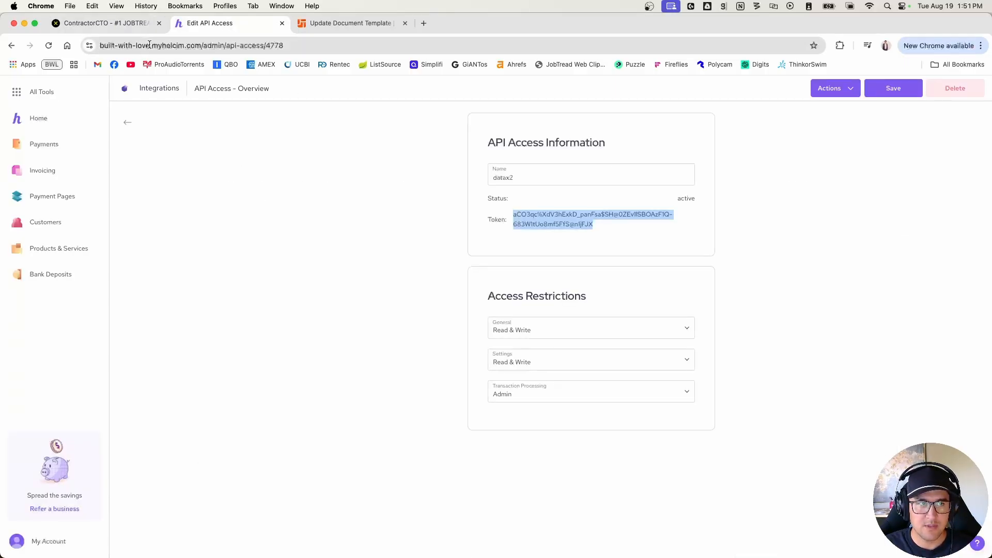
left_click_drag(151, 46, 102, 48)
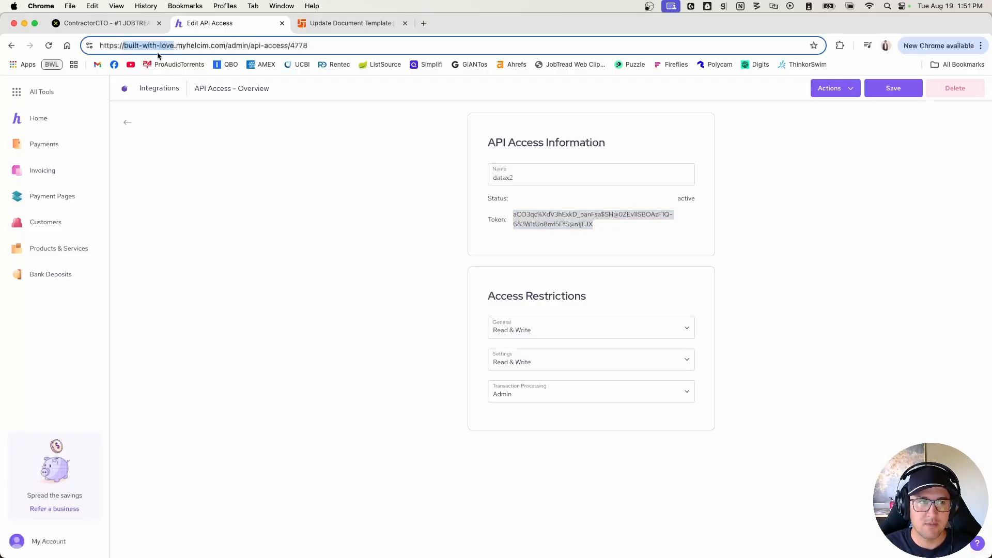
left_click(103, 23)
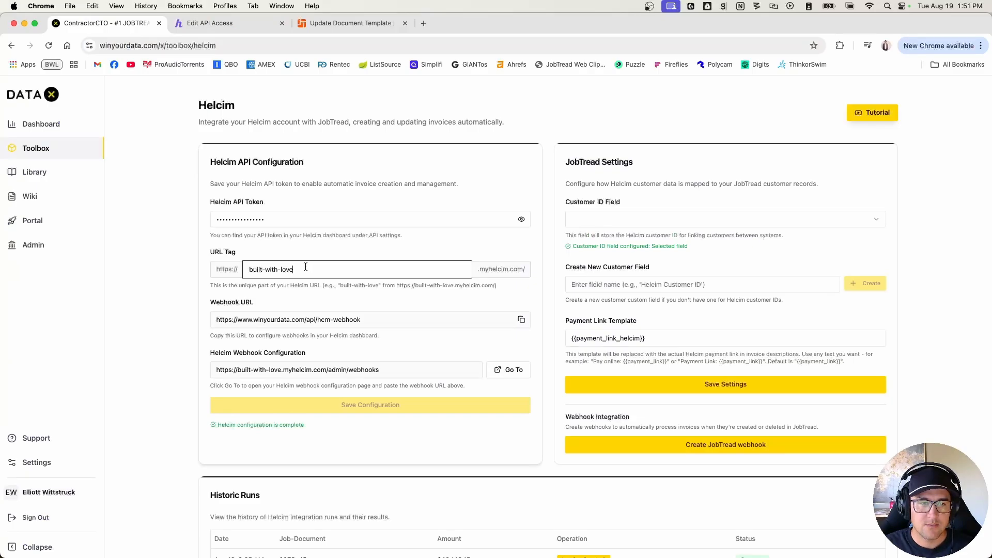
scroll(460, 281, "down", 3)
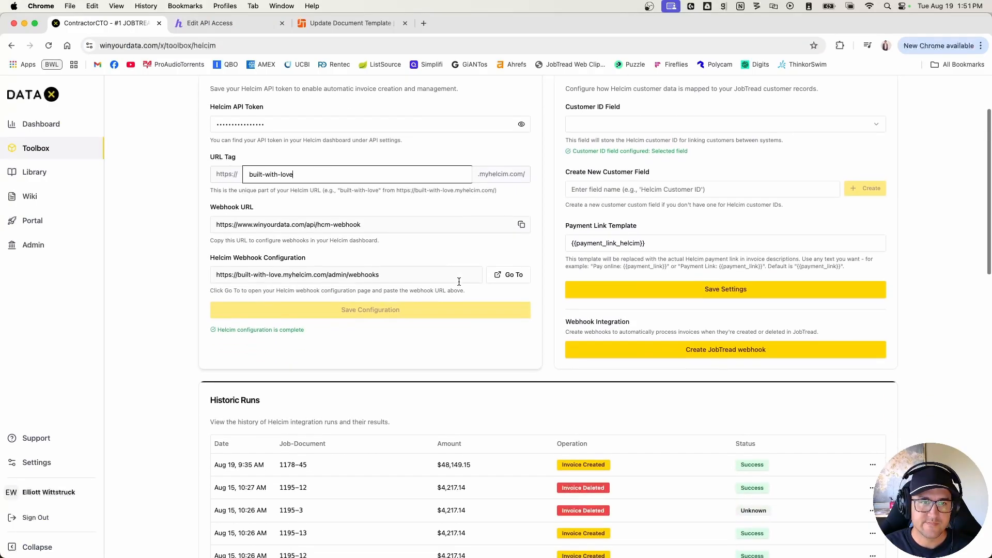
left_click(369, 224)
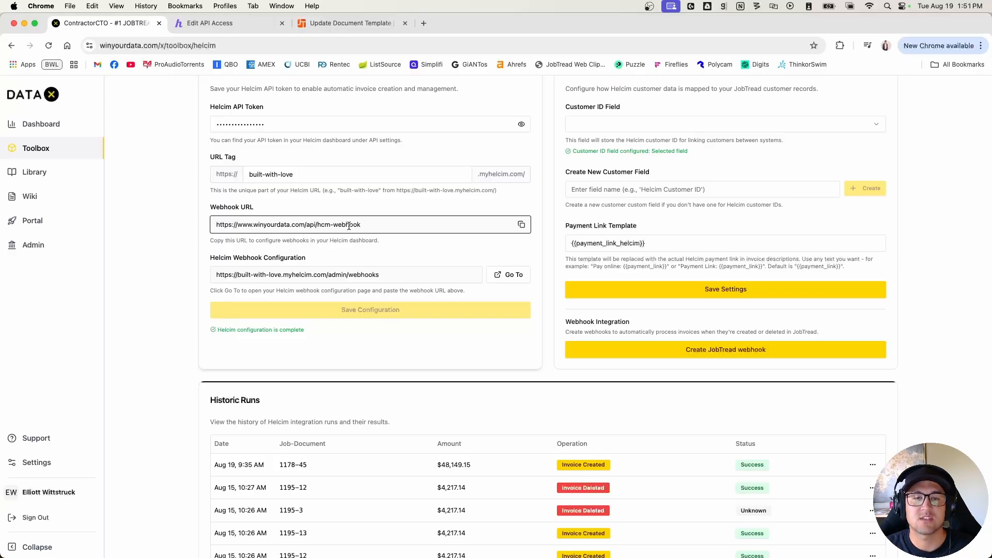
scroll(349, 225, "up", 2)
left_click(522, 269)
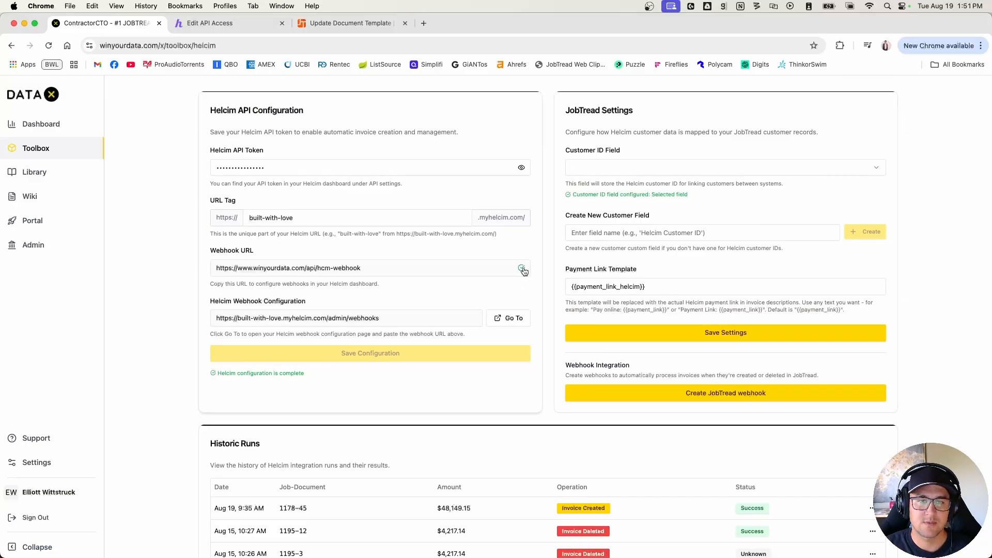
left_click(509, 320)
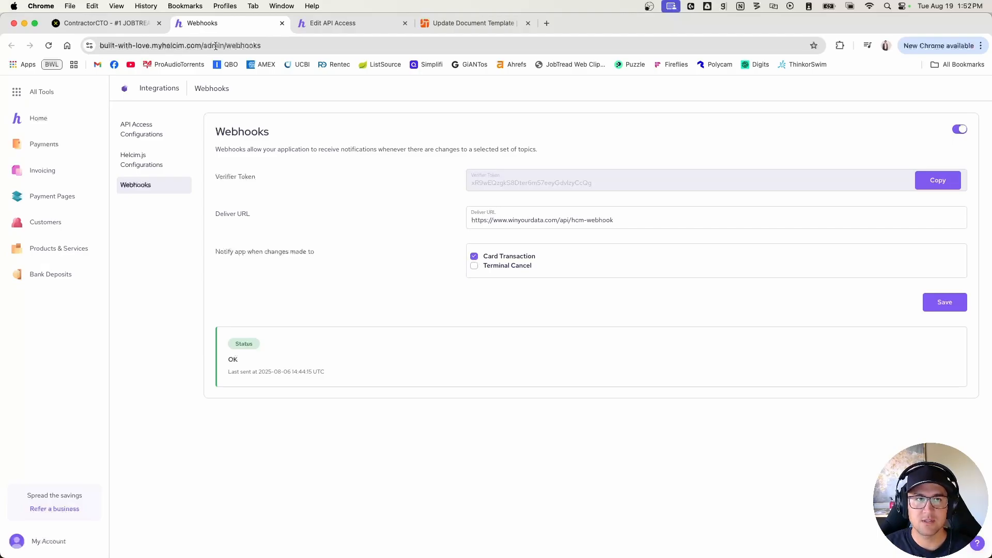
- Confirm Helcim's Deliver URL matches DataX, toggle webhooks off and back on, then return to DataX
left_click(164, 32)
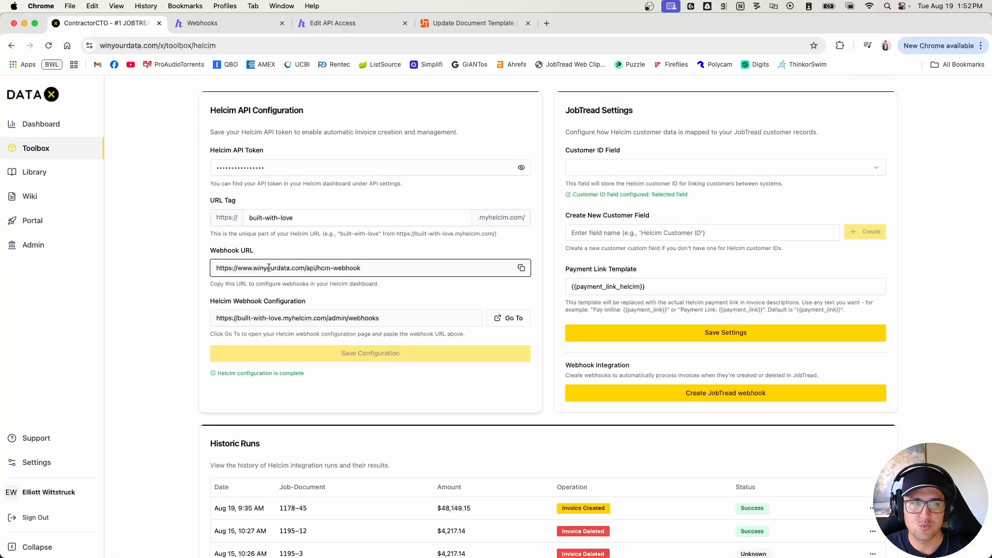
left_click(240, 24)
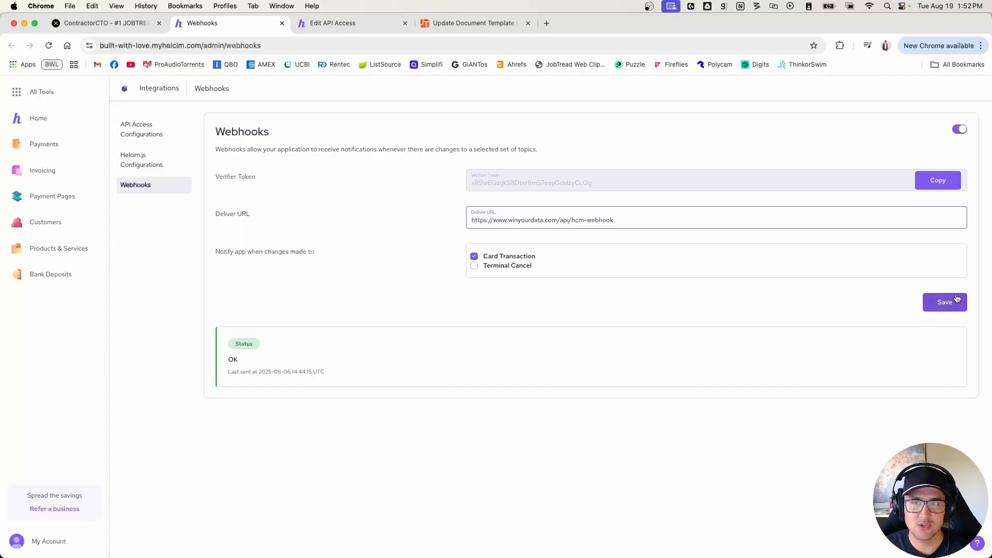
left_click(960, 130)
left_click(960, 130)
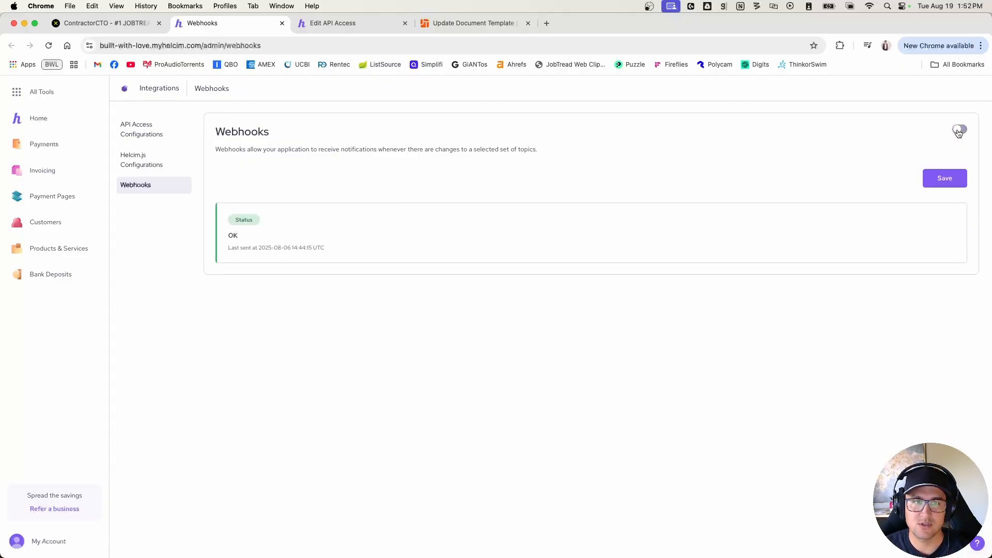
left_click(960, 131)
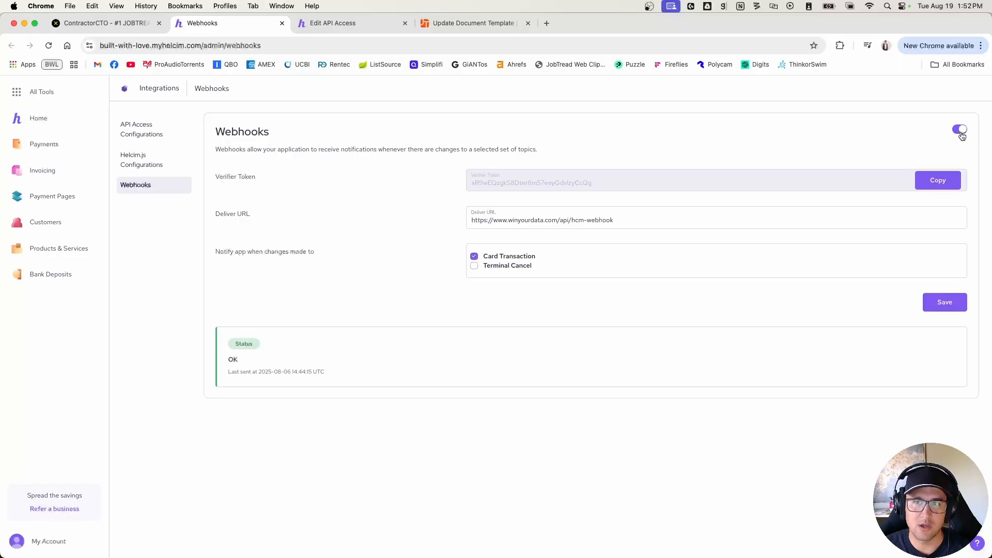
left_click(103, 23)
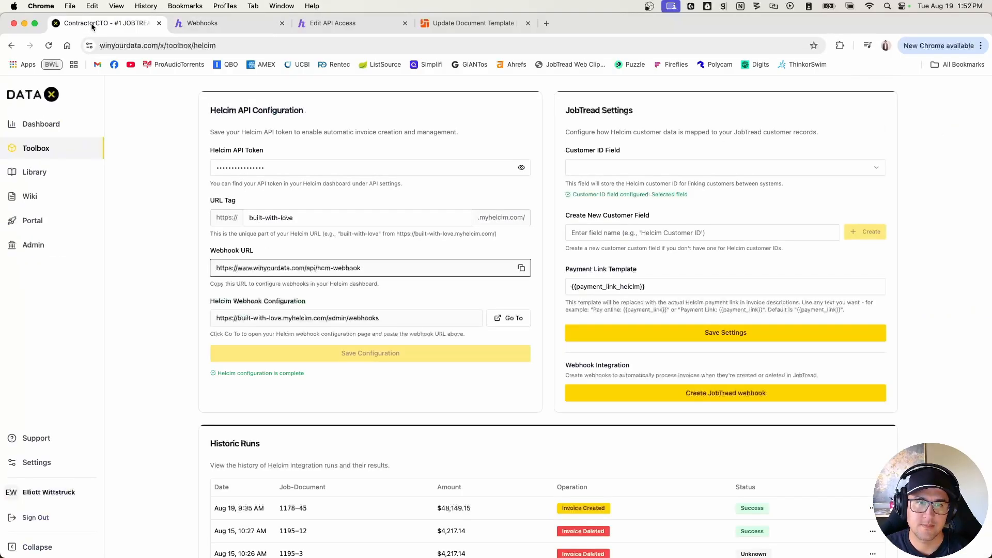
- Review the JobTread custom fields in the Customer ID Field dropdown; none is for Helcim
left_click(356, 361)
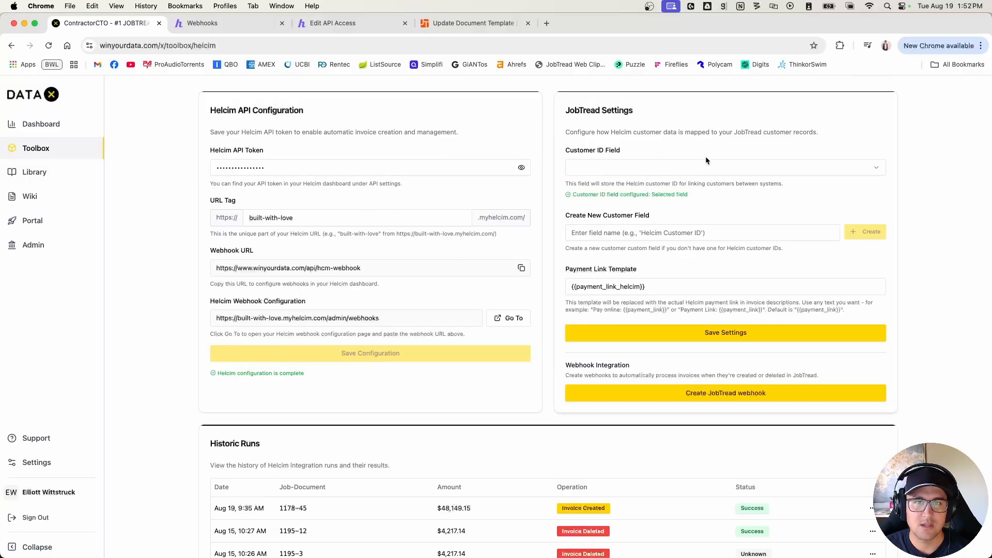
left_click(650, 171)
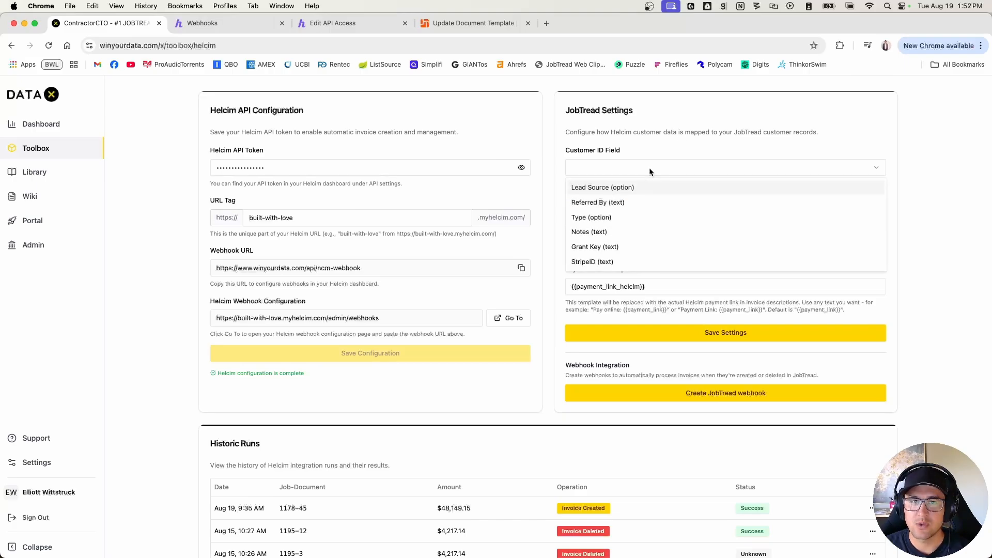
left_click(658, 141)
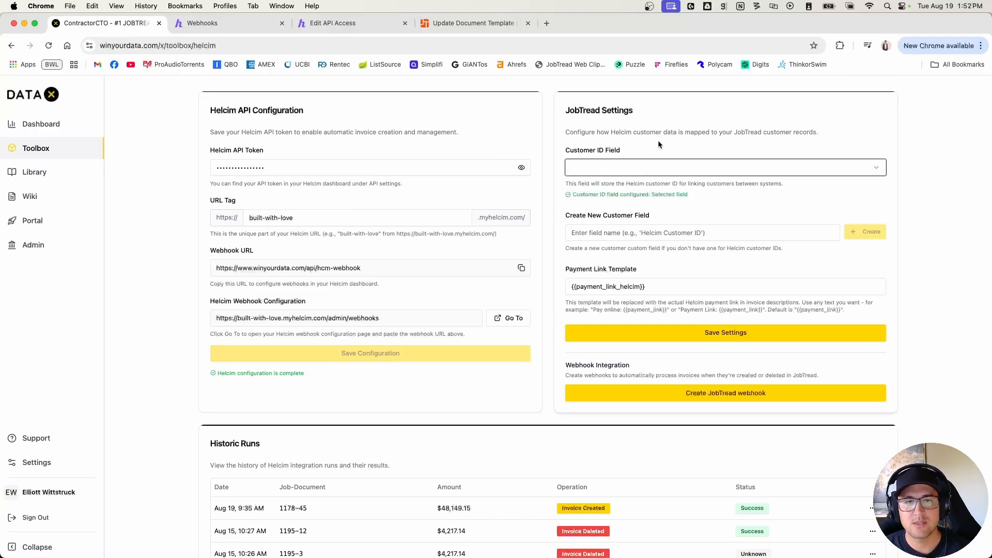
left_click(631, 165)
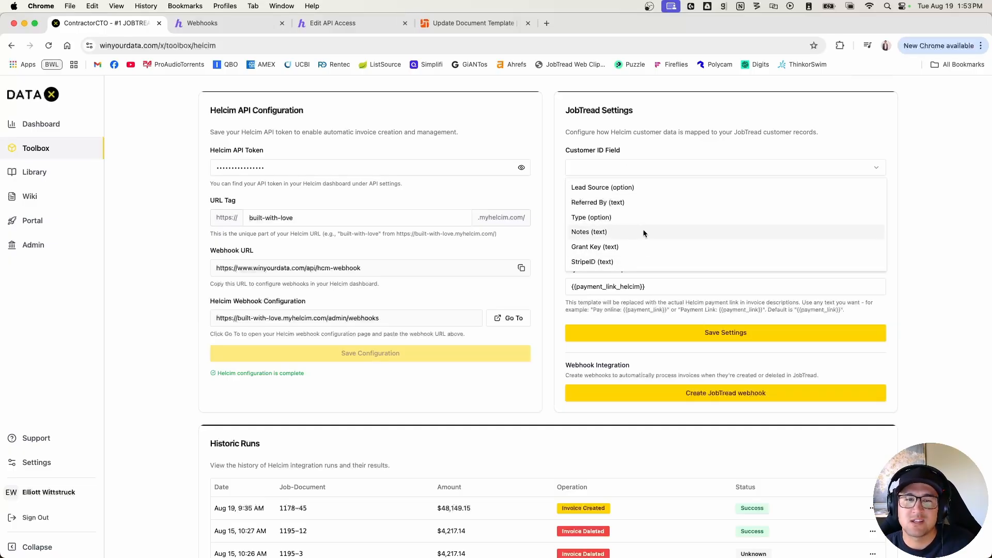
- Create a 'Helcim Customer ID' customer field and select Helcim Customer ID (text) as Customer ID Field
left_click(674, 135)
left_click(594, 232)
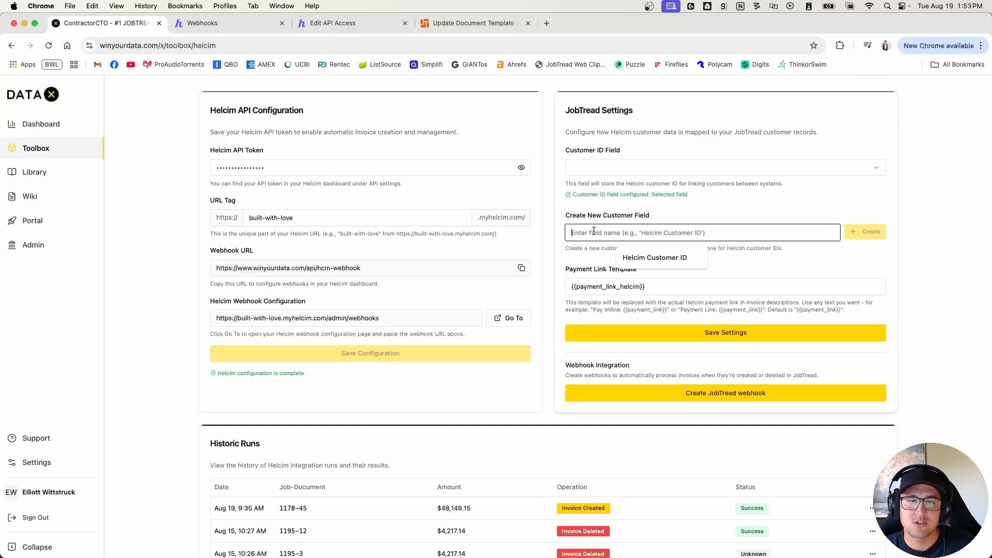
left_click(657, 258)
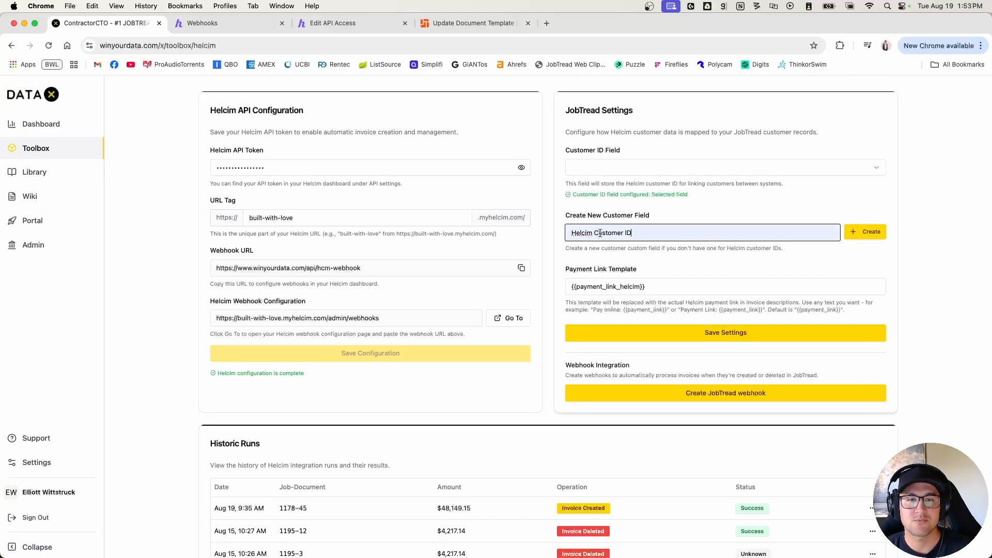
left_click(869, 235)
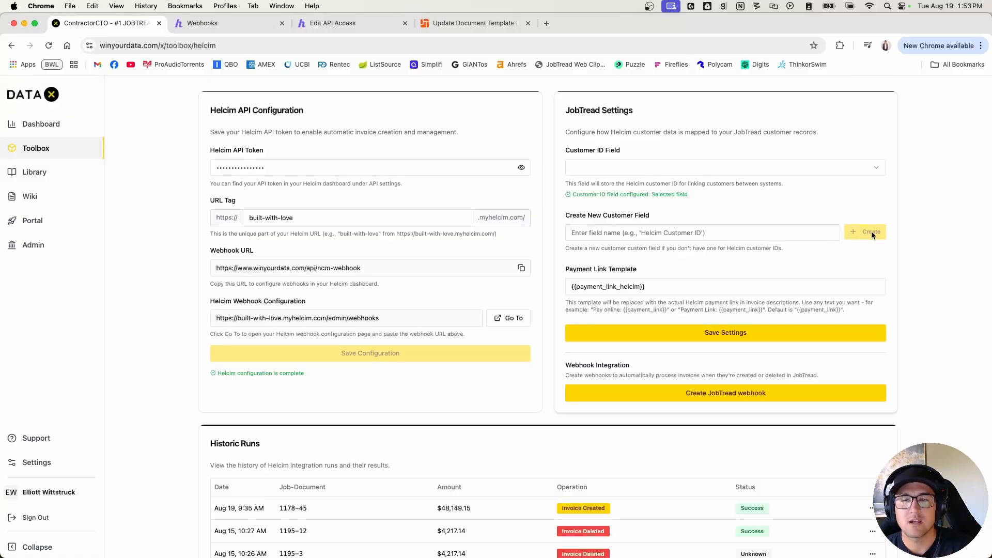
left_click(704, 168)
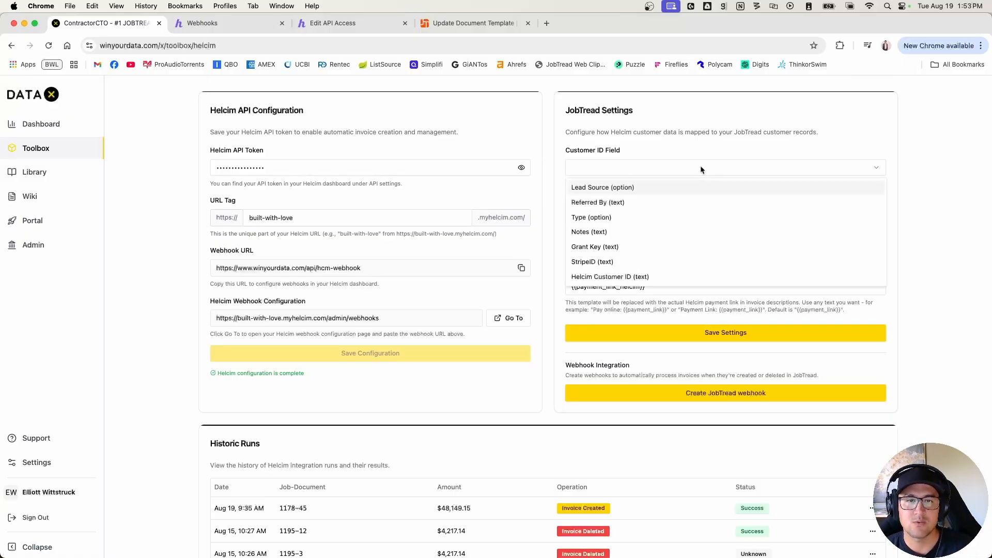
left_click(599, 277)
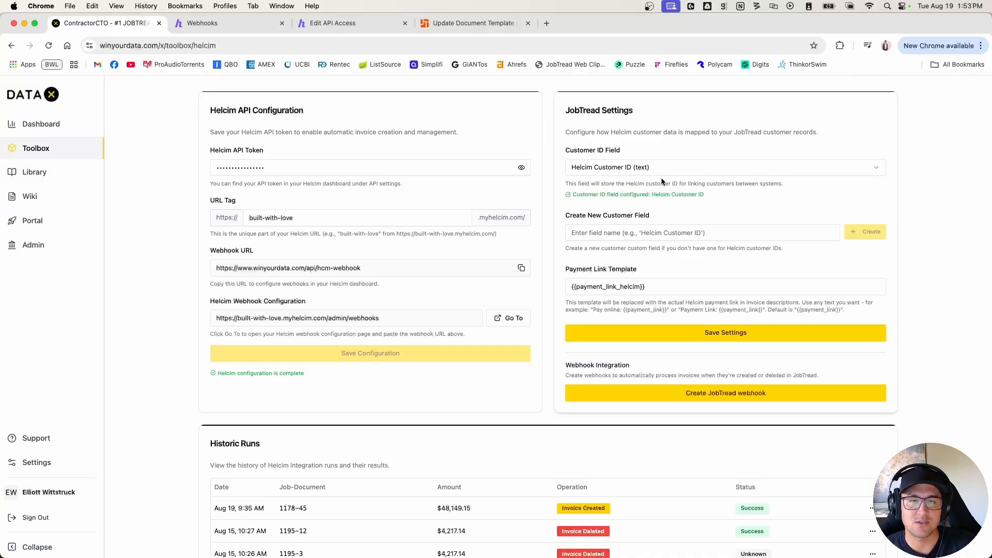
left_click(664, 288)
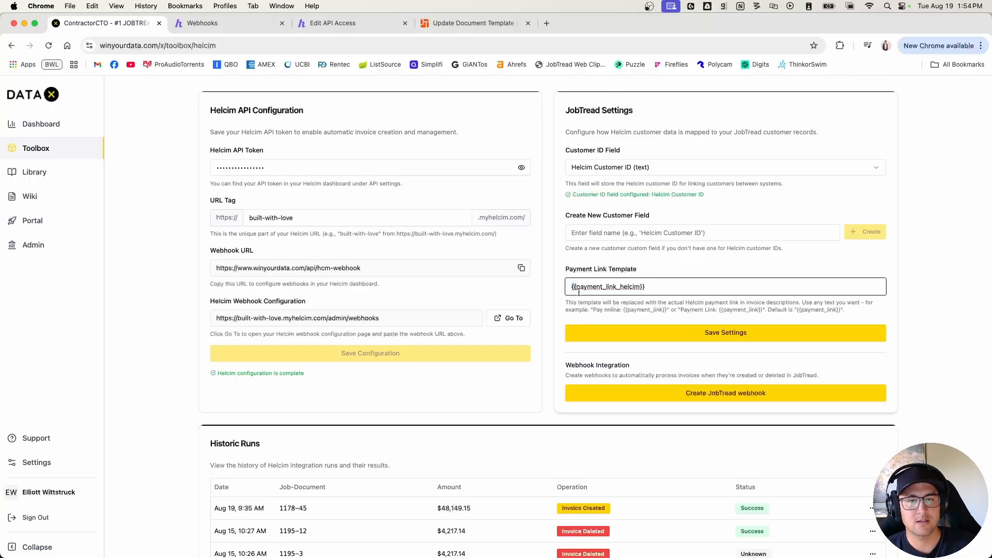
left_click_drag(646, 288, 603, 289)
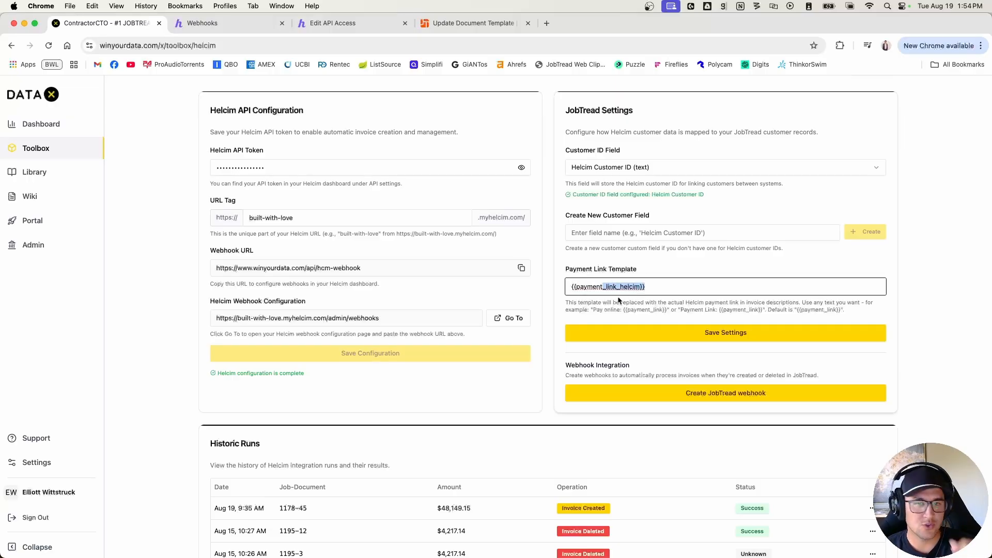
left_click(656, 288)
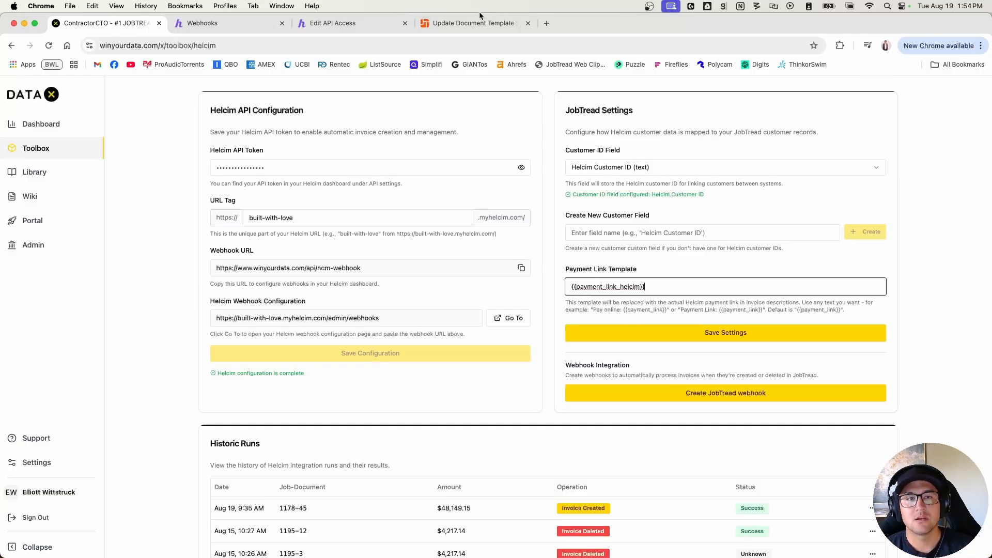
- Rename the JobTread document template to 'invoice - helcim', keeping the document name Invoice
left_click(464, 23)
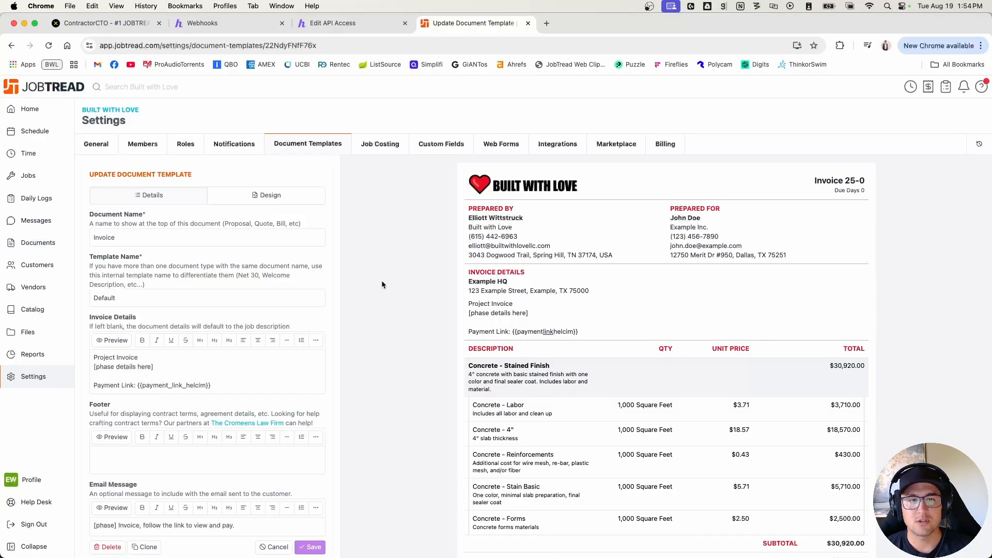
scroll(382, 281, "down", 3)
scroll(380, 280, "up", 3)
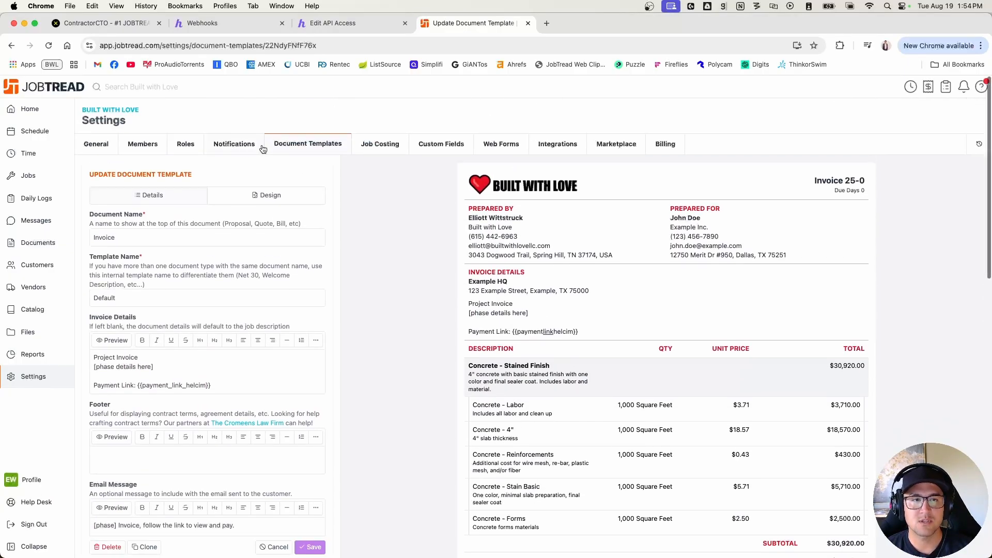
left_click(146, 239)
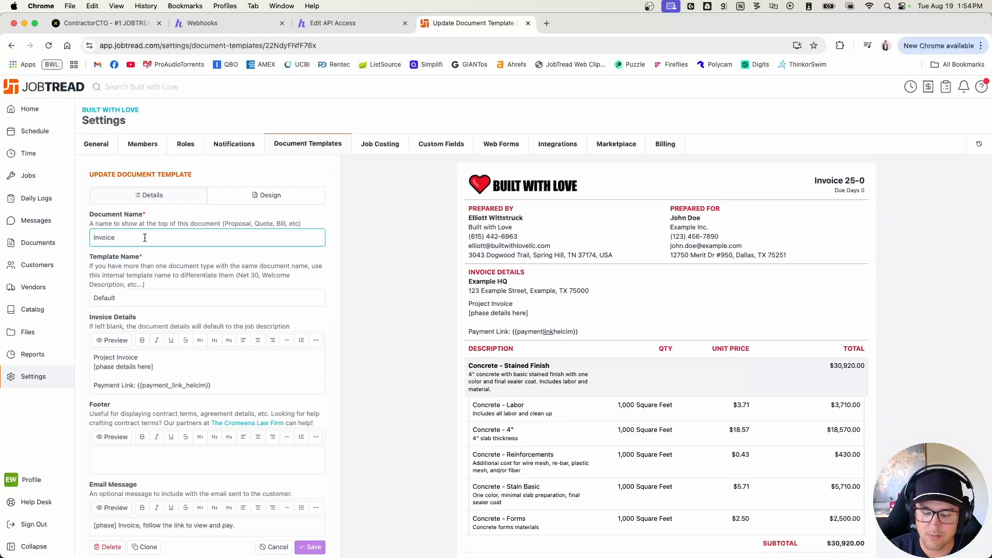
type("- Helcim")
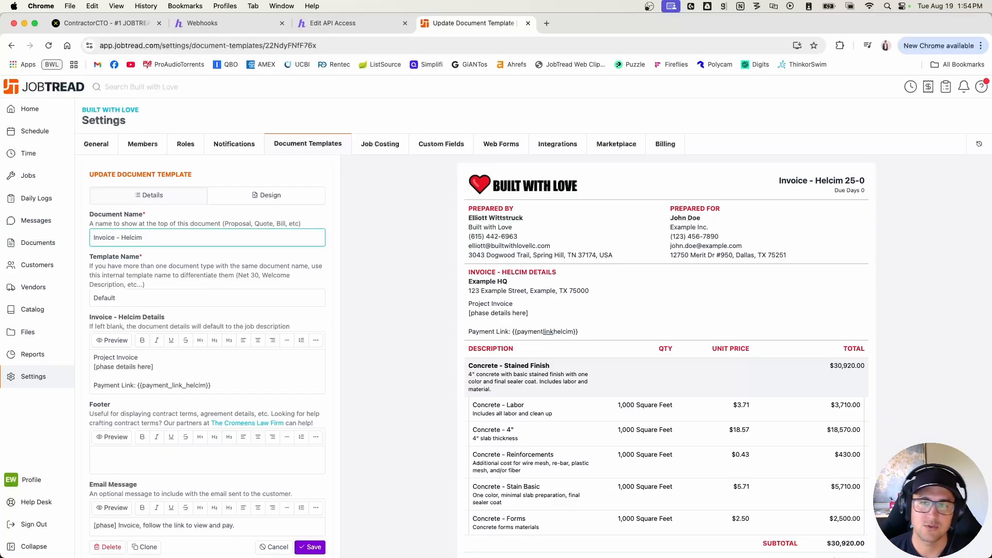
scroll(215, 228, "down", 3)
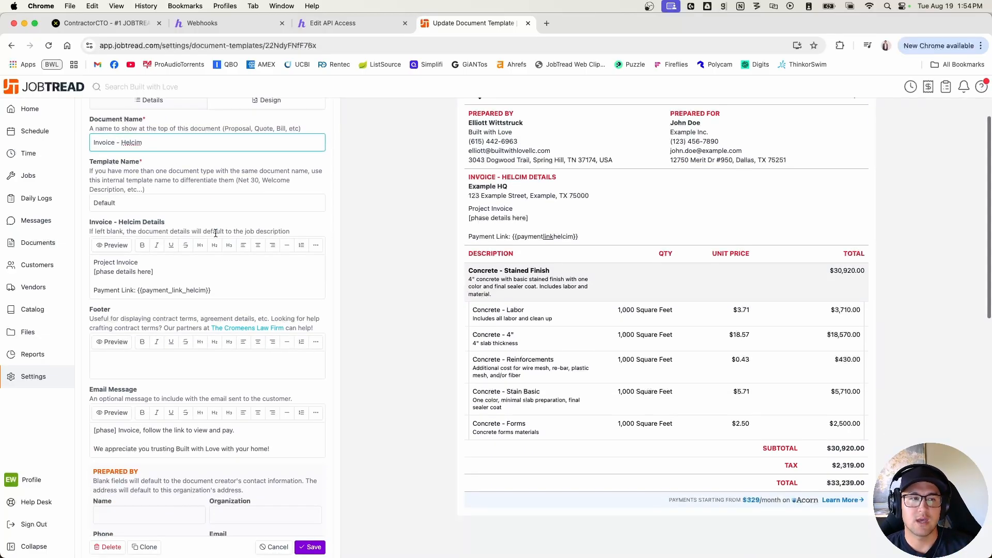
scroll(215, 233, "up", 2)
key("BackSpace")
key("BackSpace")
key("BackSpace")
key("BackSpace")
key("BackSpace")
key("BackSpace")
key("BackSpace")
key("BackSpace")
key("BackSpace")
left_click(128, 247)
key("super+a")
type("invoice - helcim")
left_click(370, 253)
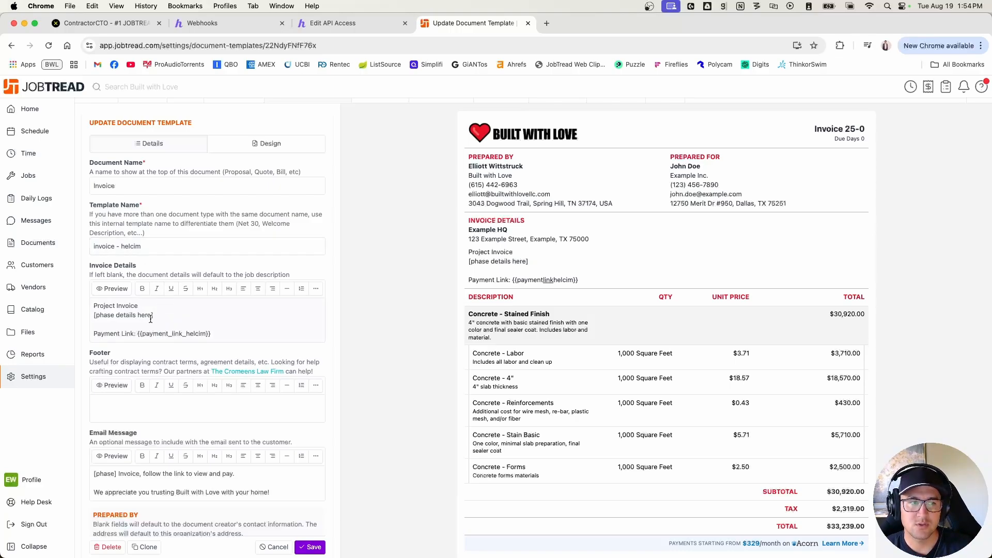
- Check the {{payment_link_helcim}} placeholder in Invoice Details and in the invoice preview
left_click_drag(93, 316, 159, 318)
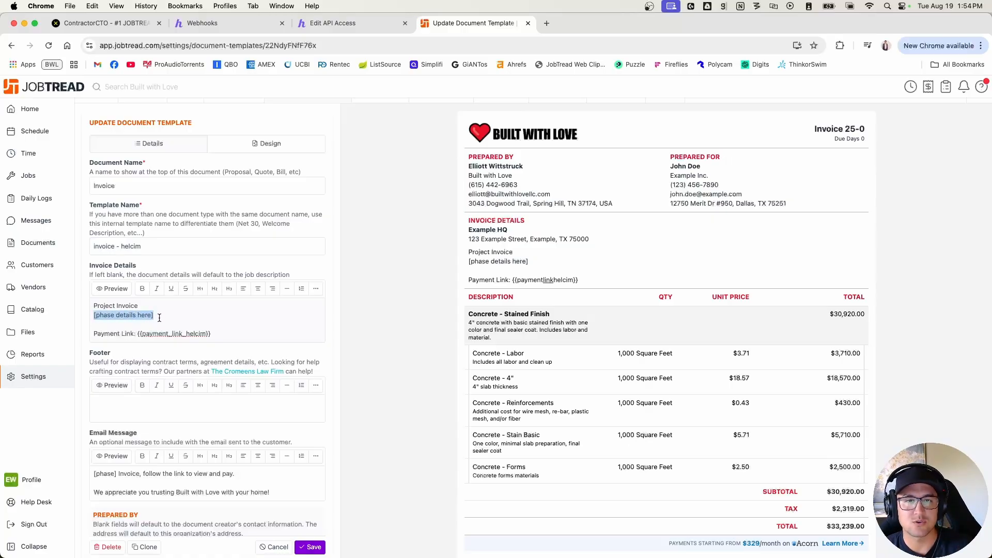
left_click(160, 317)
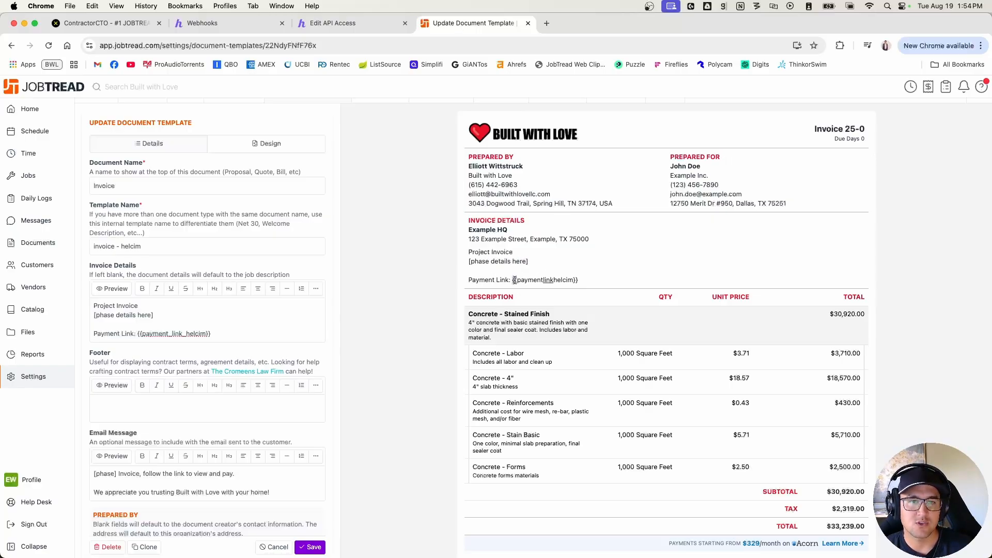
left_click_drag(512, 280, 589, 283)
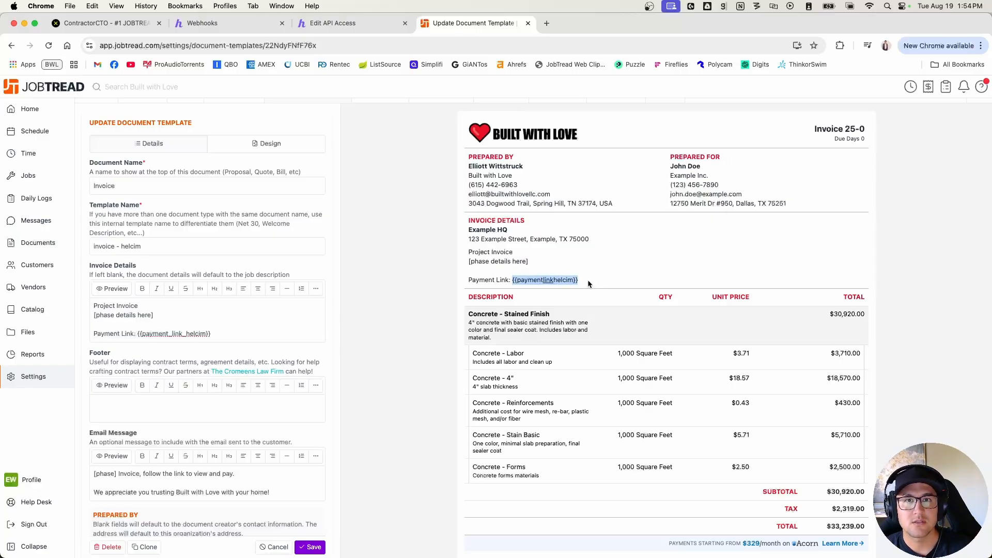
left_click(587, 281)
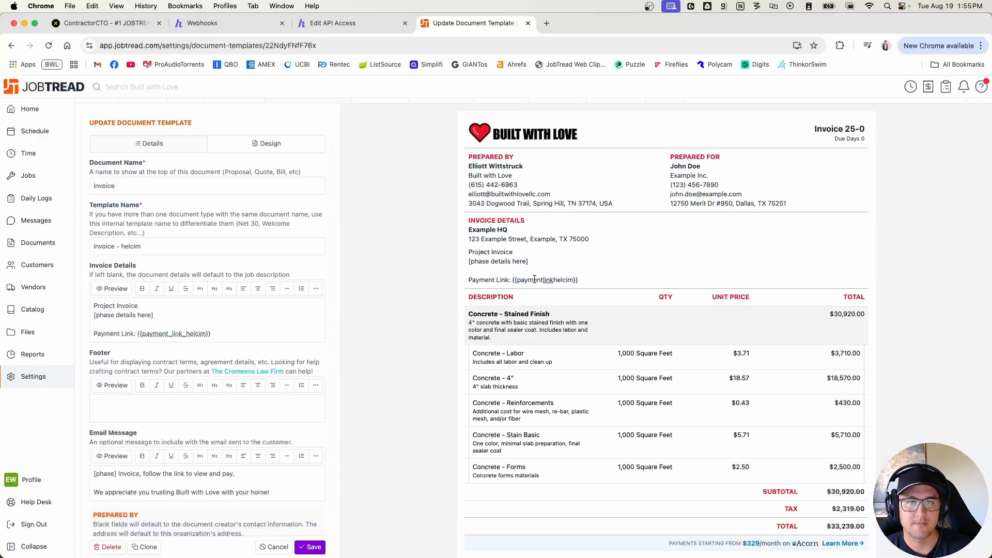
left_click_drag(137, 334, 221, 336)
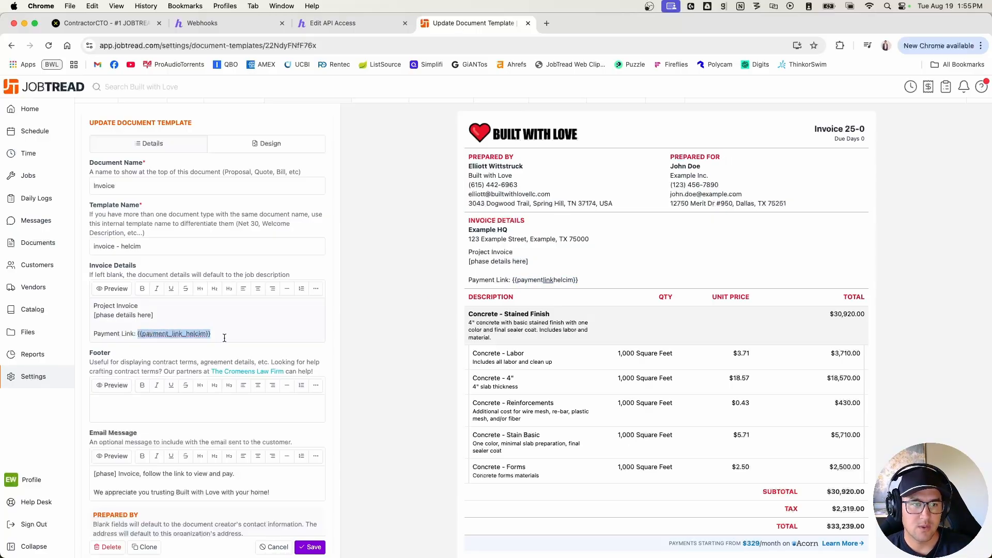
left_click(136, 336)
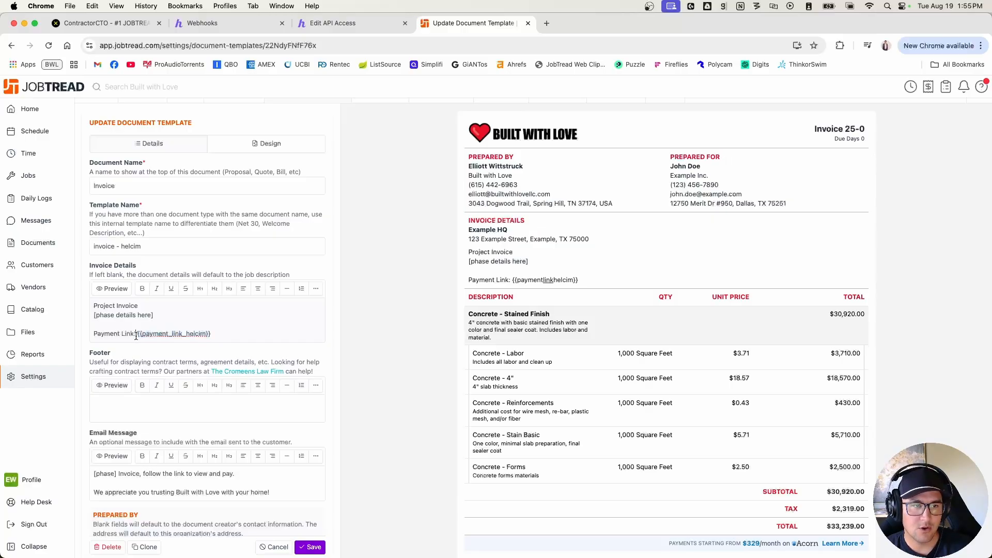
left_click_drag(136, 336, 228, 336)
left_click(227, 335)
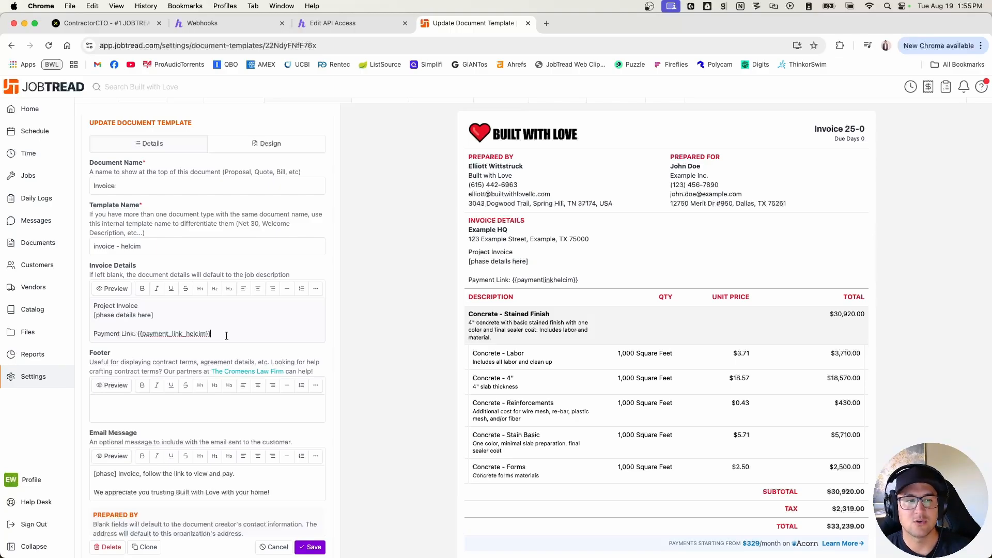
left_click_drag(136, 335, 231, 334)
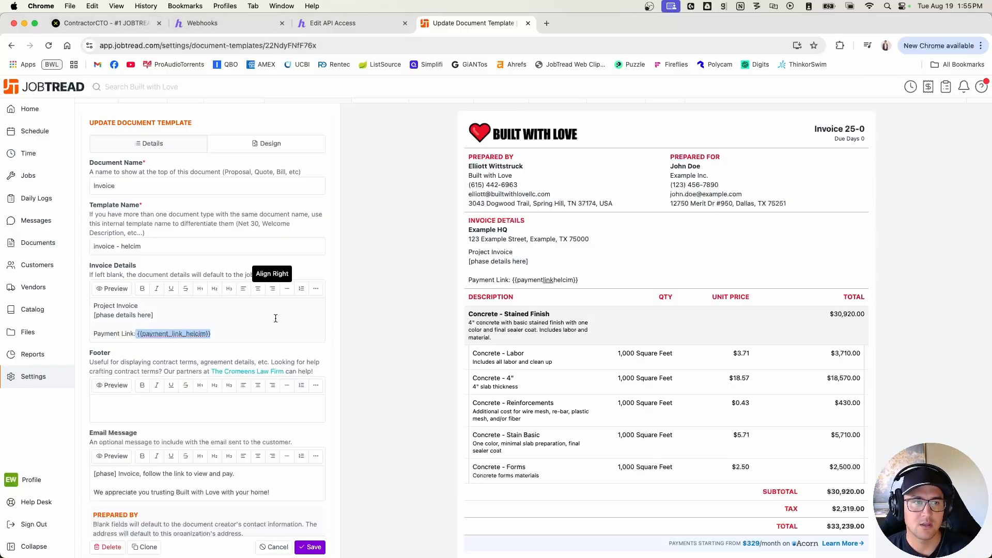
left_click(223, 336)
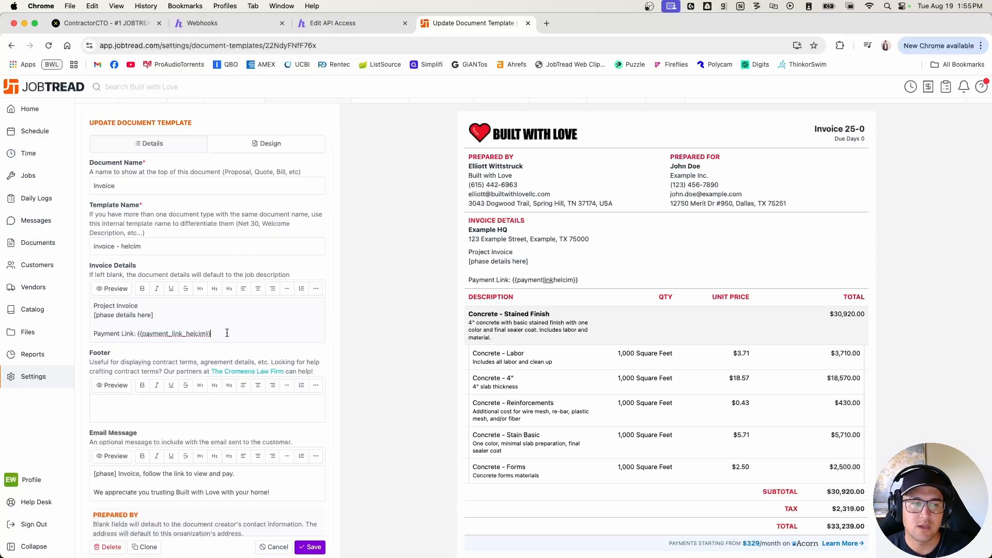
- Scroll through the template preview, then bring the DataX Helcim settings back to the front
scroll(160, 317, "down", 5)
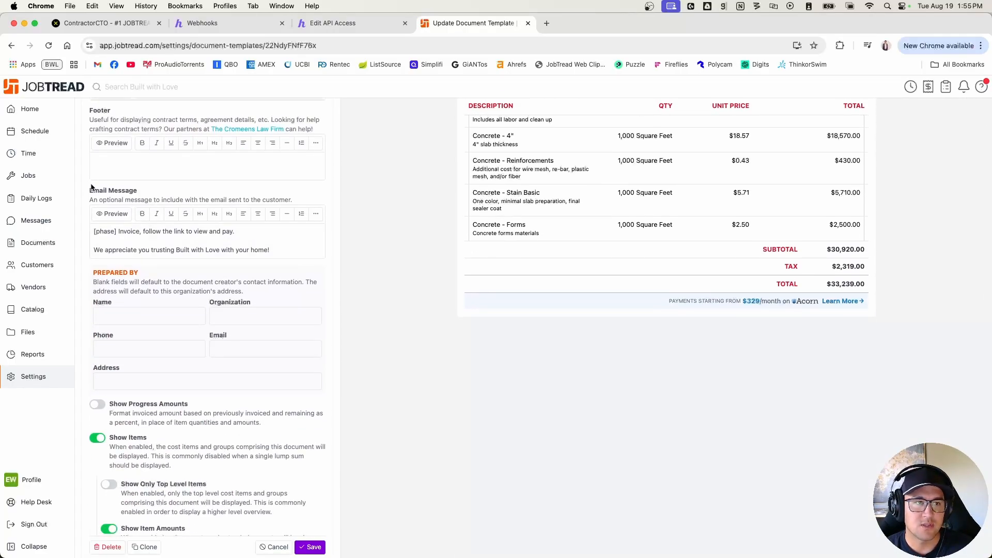
scroll(192, 282, "up", 3)
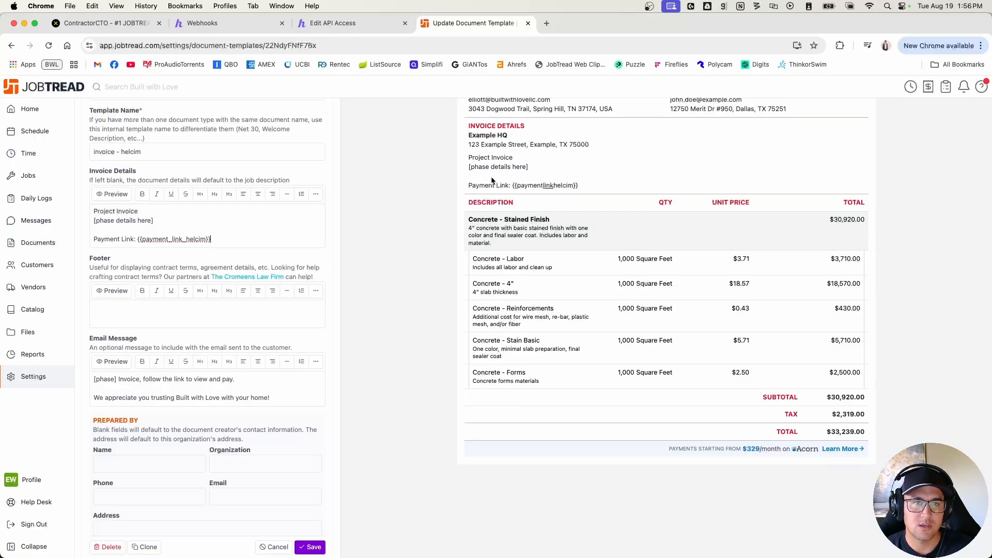
scroll(355, 283, "down", 1)
scroll(355, 280, "down", 8)
scroll(372, 413, "up", 12)
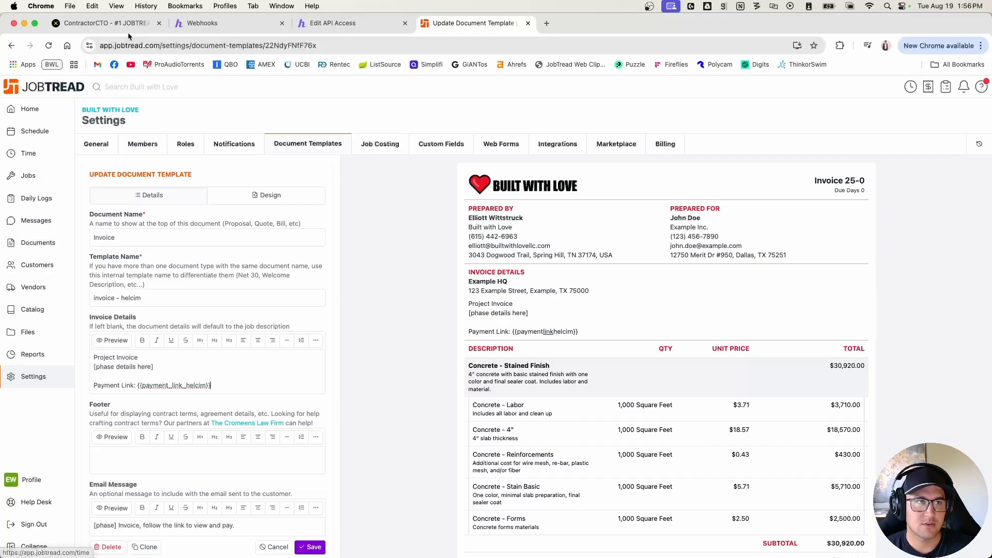
left_click(109, 24)
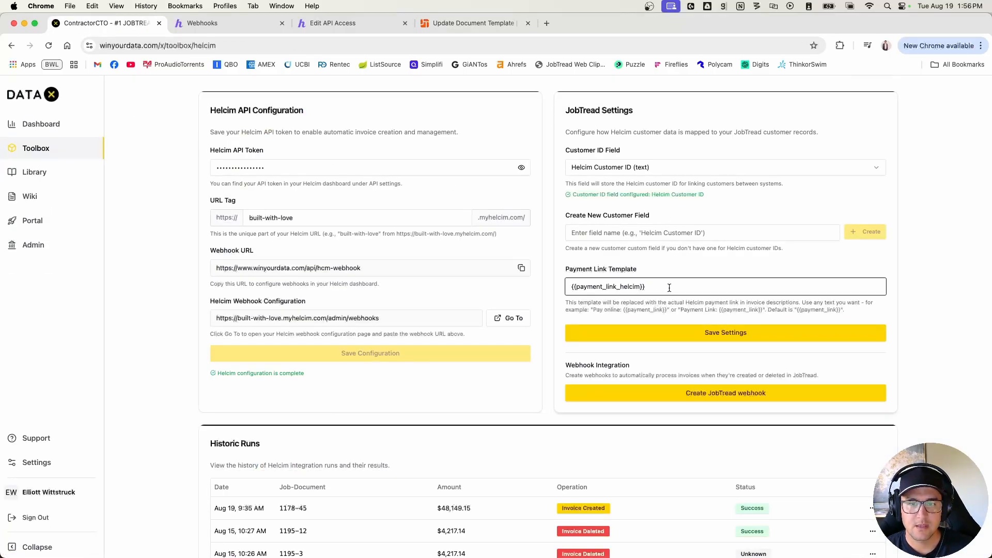
- Create the JobTread webhook, connecting documentCreated and documentDeleted events, then return to JobTread
left_click(642, 372)
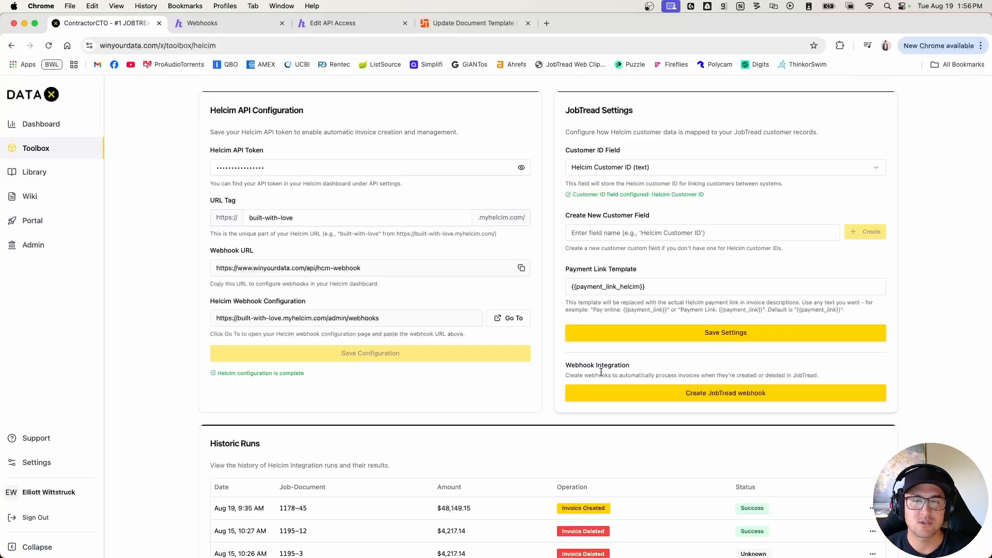
left_click(698, 398)
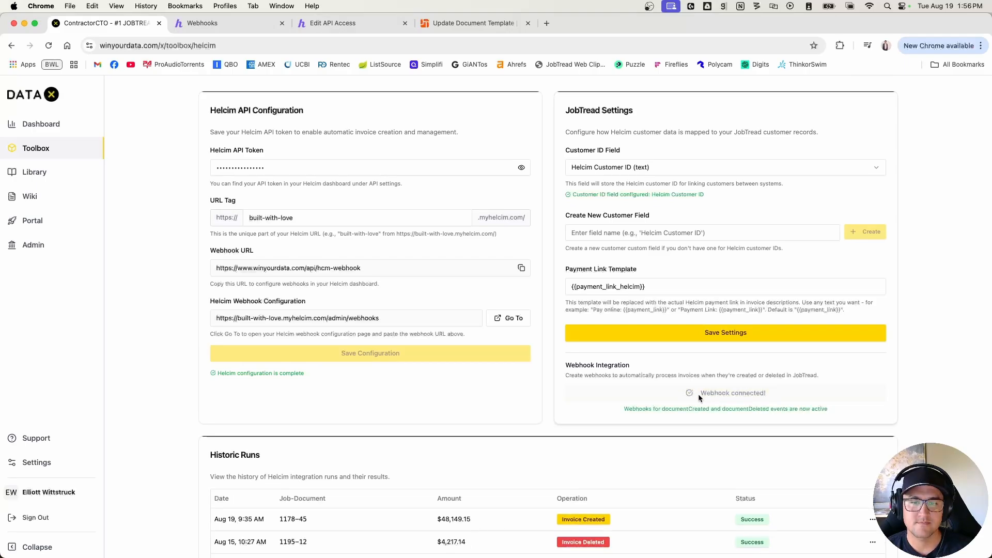
left_click(471, 23)
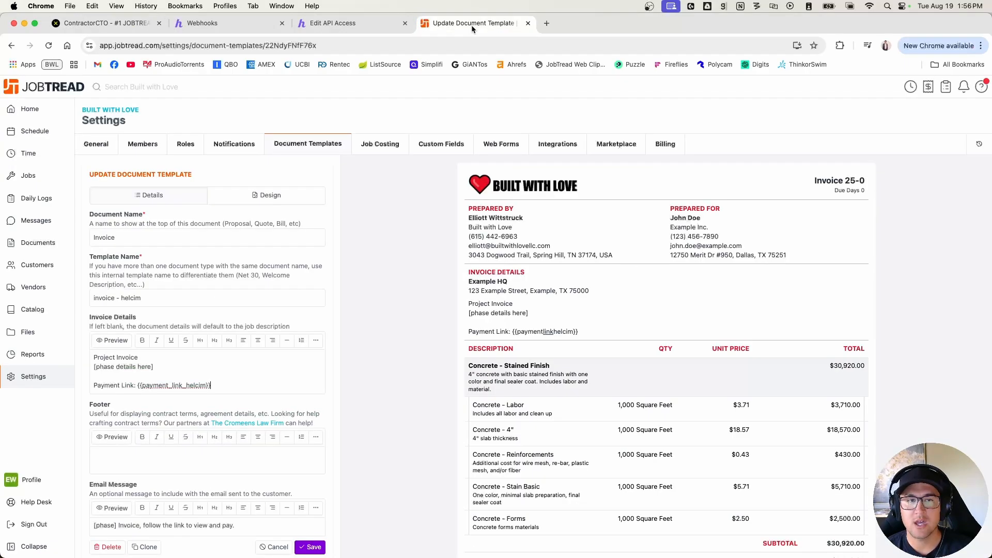
- Inspect the helcim webhook address under JobTread Settings > Integrations > API webhooks
left_click(32, 377)
left_click(557, 144)
scroll(545, 215, "down", 5)
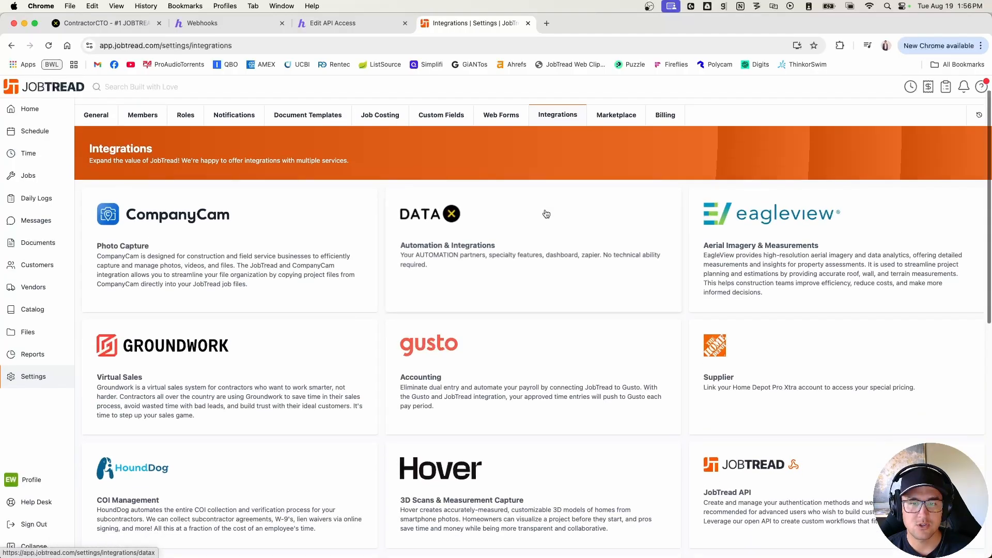
left_click(789, 303)
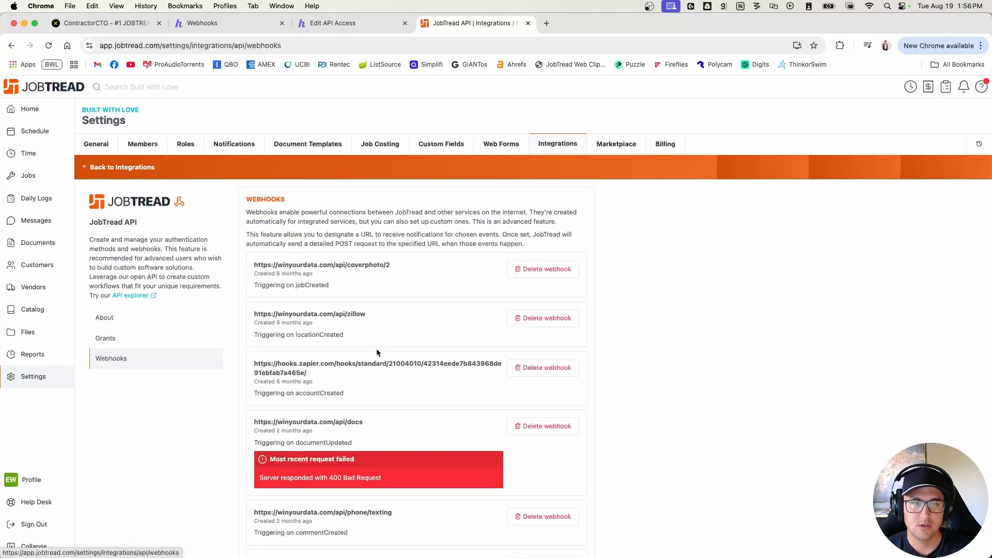
scroll(376, 349, "down", 5)
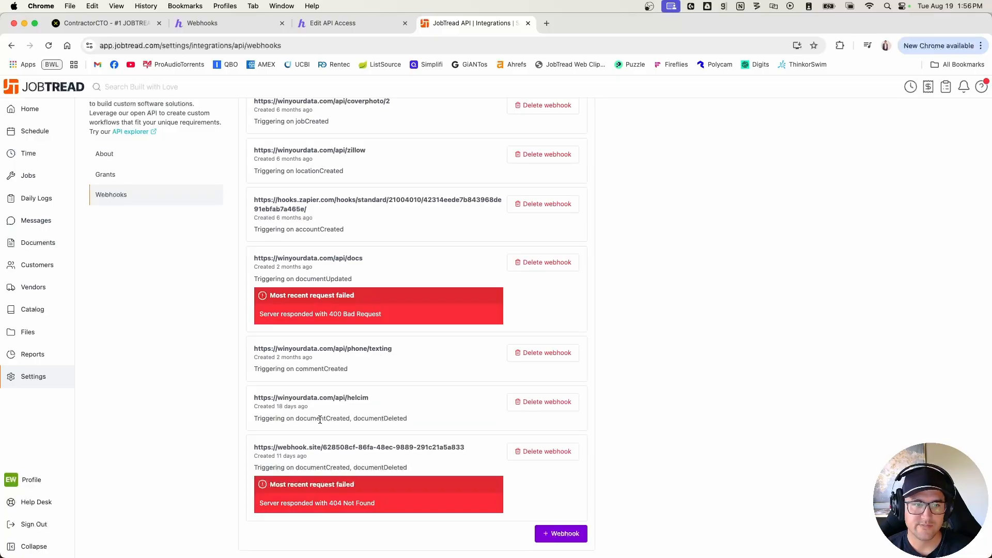
left_click_drag(281, 398, 368, 398)
left_click(382, 411)
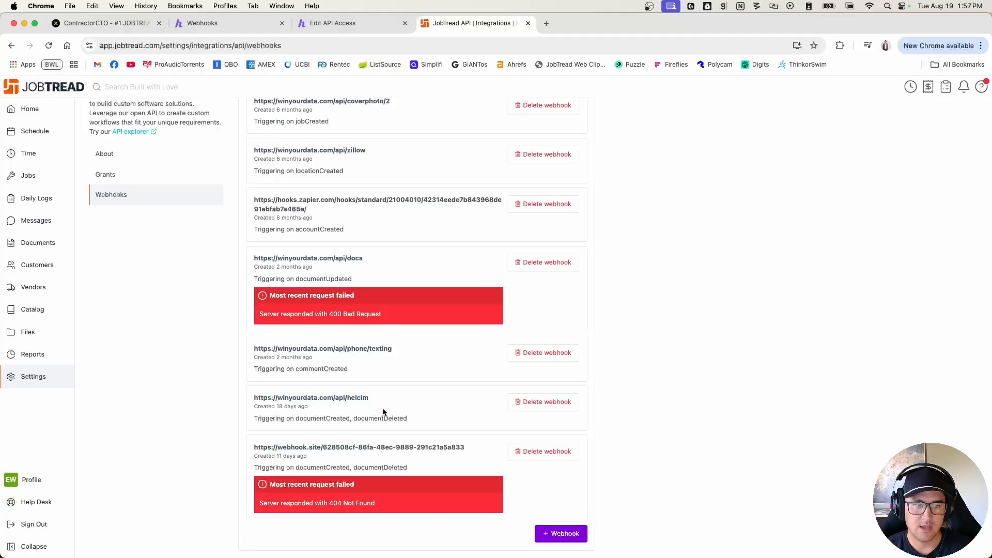
- Glance at DataX, return to JobTread, and briefly open and close the organizations list
key("ctrl+Tab")
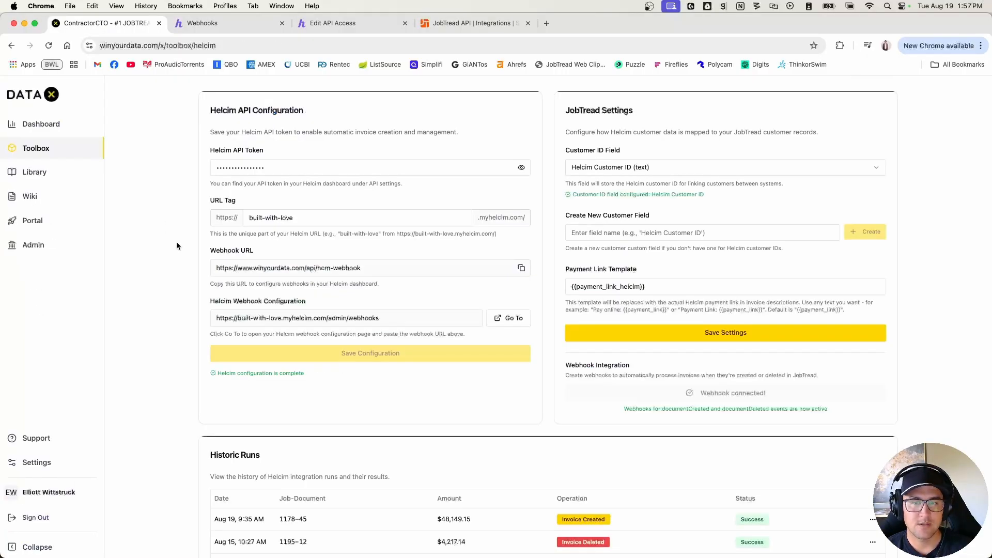
left_click(448, 24)
left_click(51, 88)
left_click(51, 88)
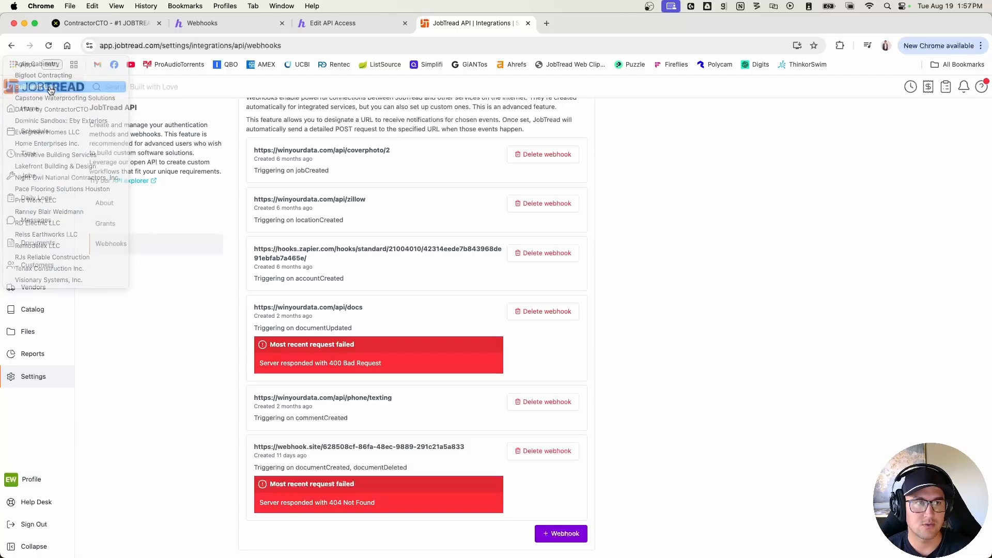
left_click(32, 176)
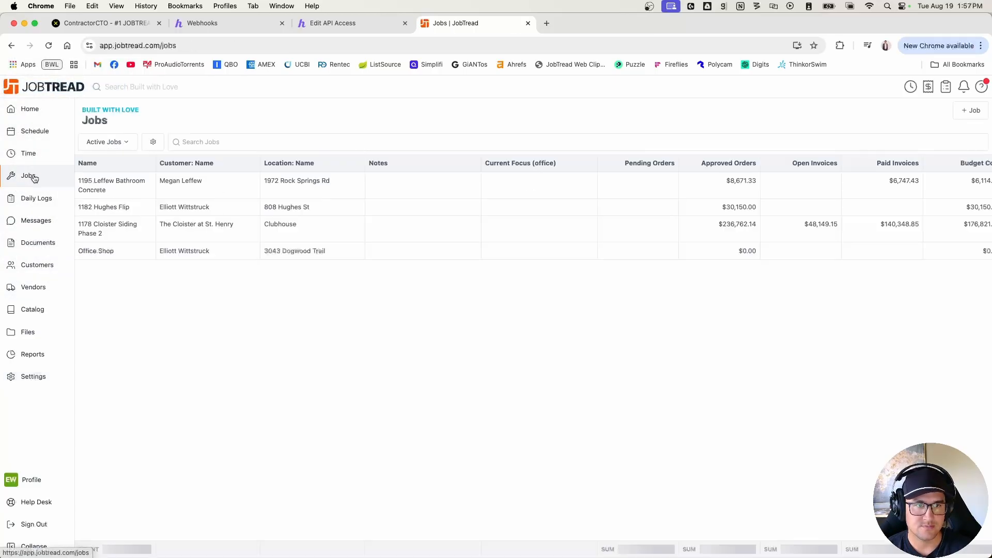
left_click(213, 207)
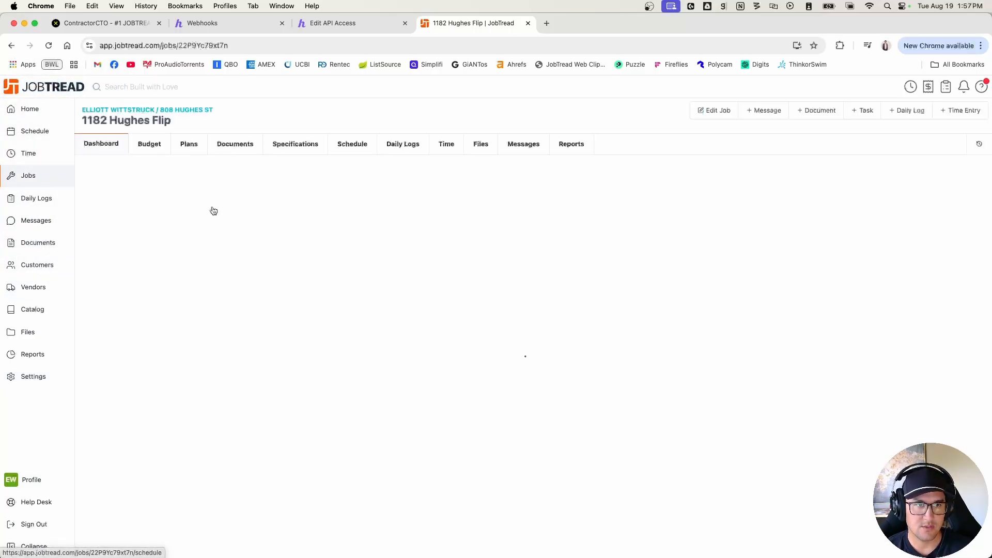
left_click(150, 145)
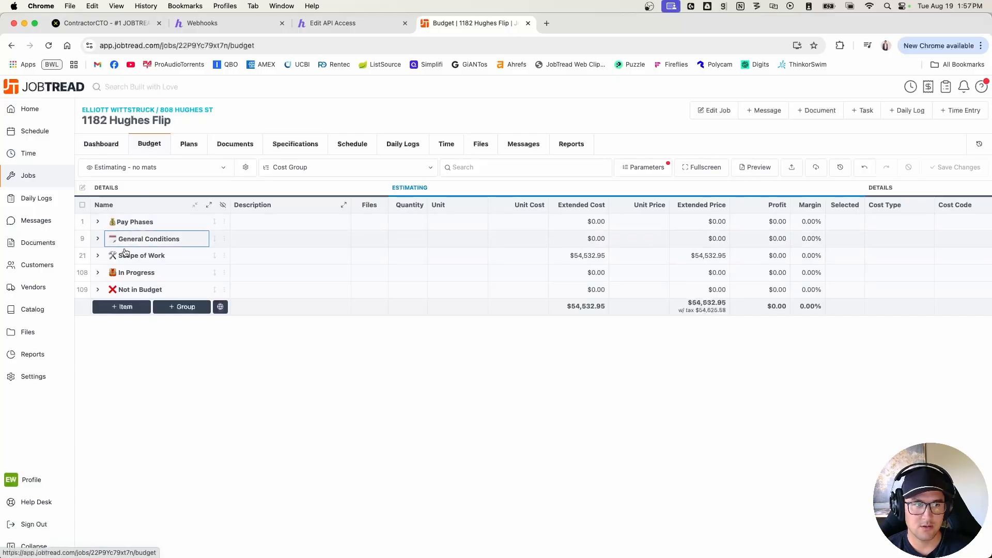
left_click(98, 255)
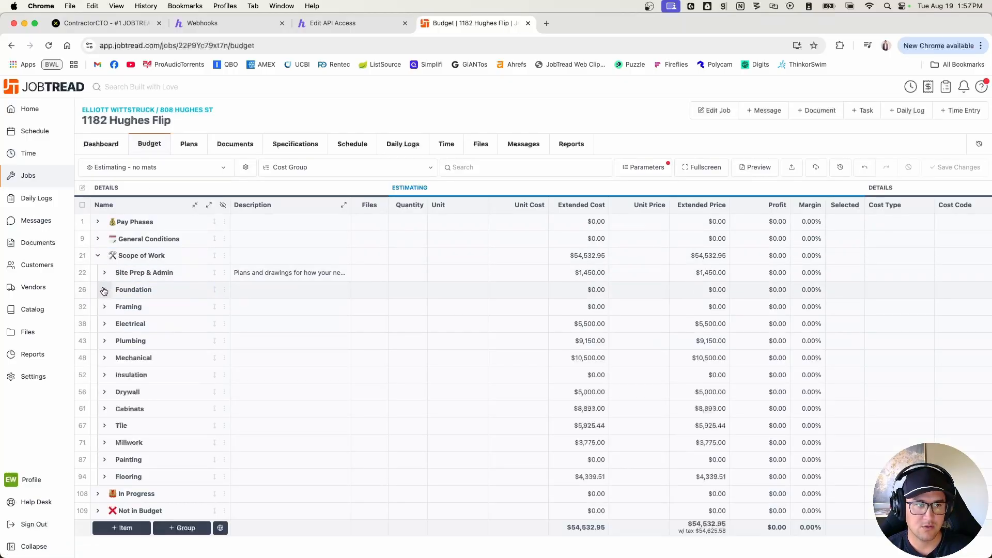
left_click(105, 276)
left_click(82, 274)
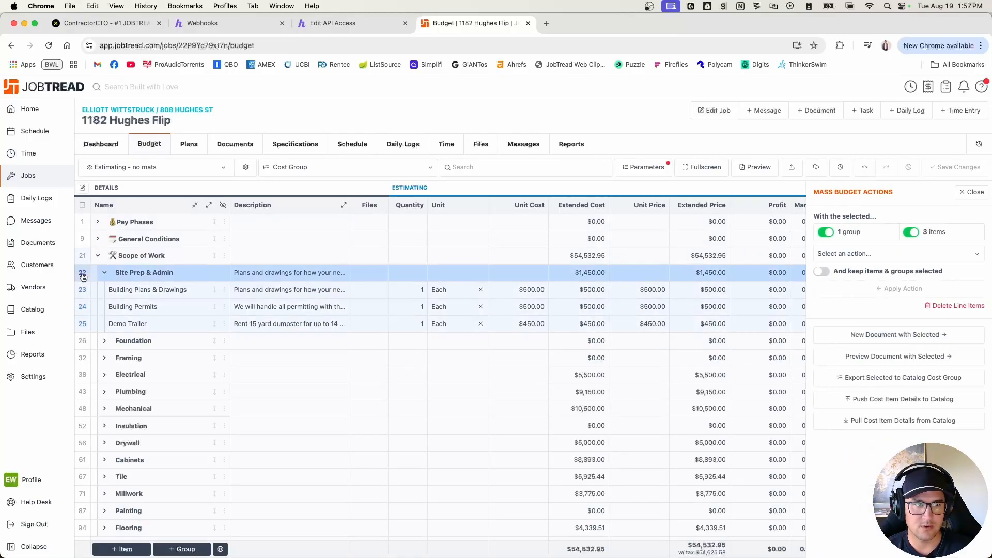
left_click(898, 336)
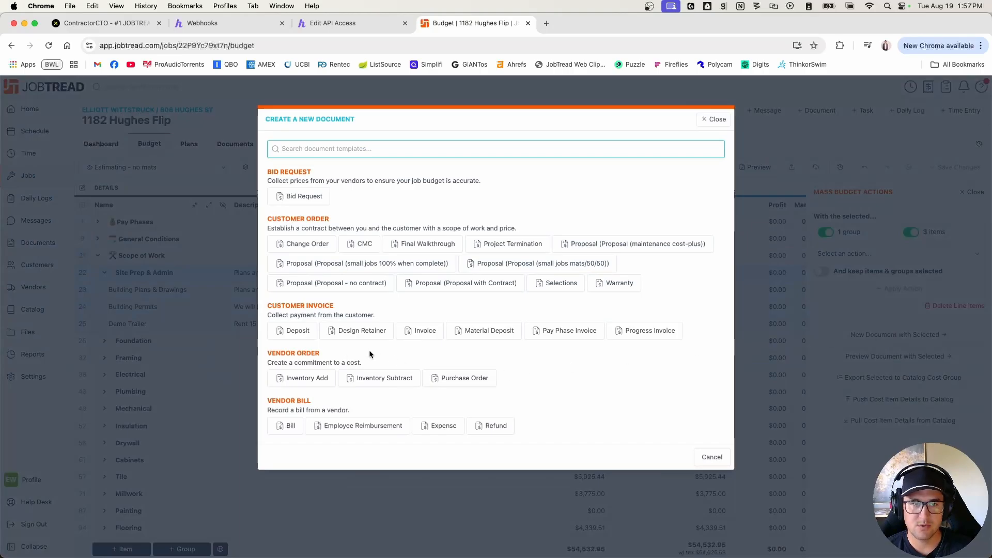
left_click(418, 334)
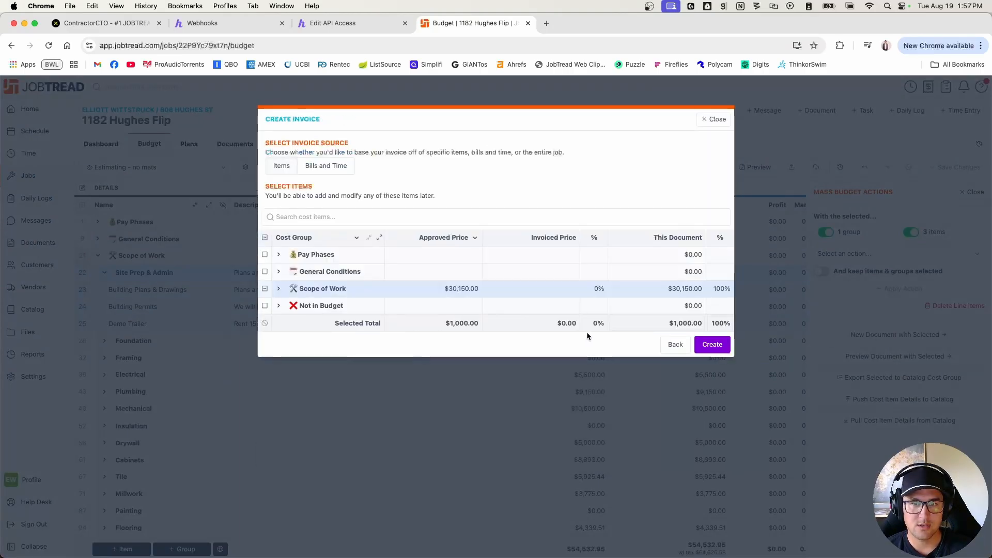
left_click(712, 344)
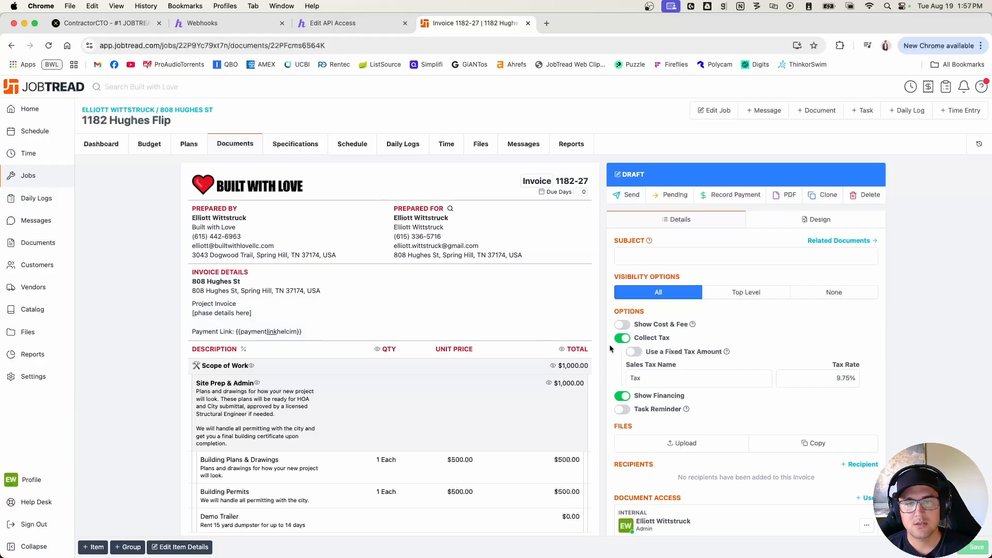
- Turn off Collect Tax and set the invoice subject to 'test invoice'
left_click(623, 338)
left_click(668, 257)
type("test invoice")
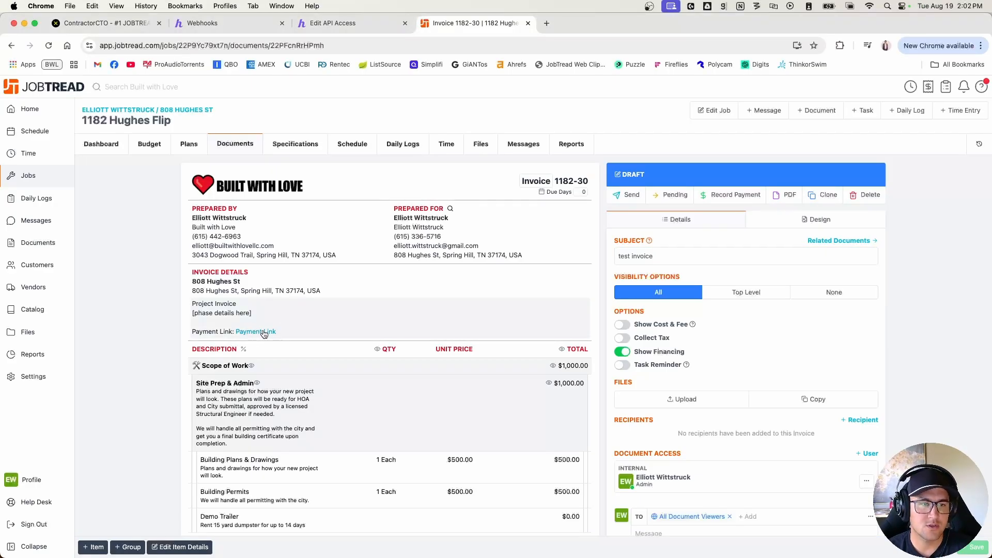
- Replace the notes placeholder with 'test invoice', save invoice 1182-30, and open its Helcim payment link
left_click(209, 323)
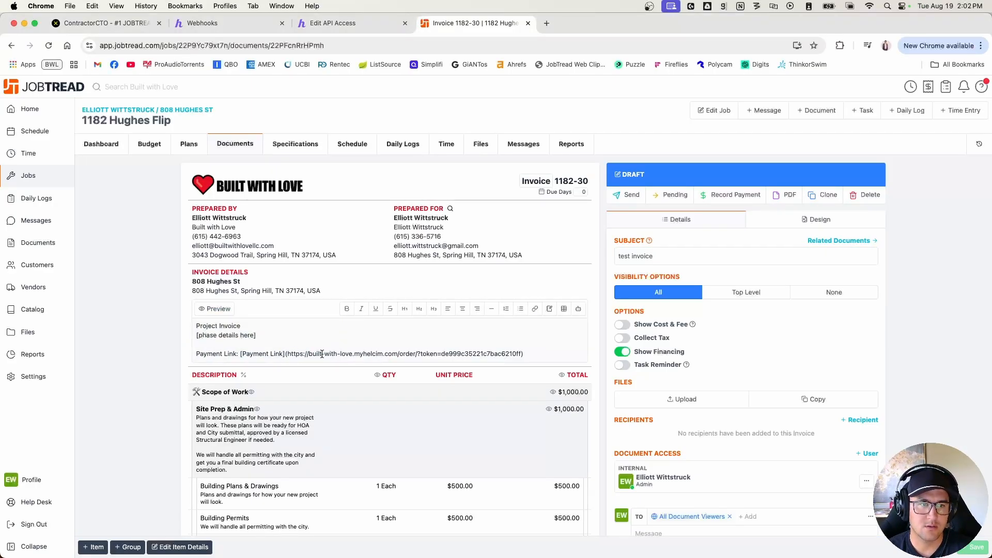
left_click(219, 312)
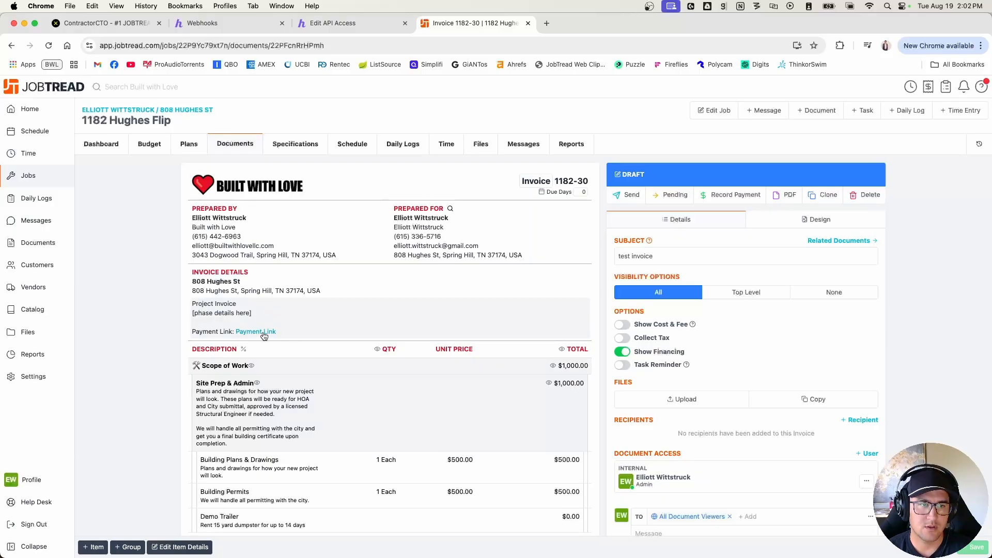
left_click(236, 317)
left_click_drag(264, 335, 181, 334)
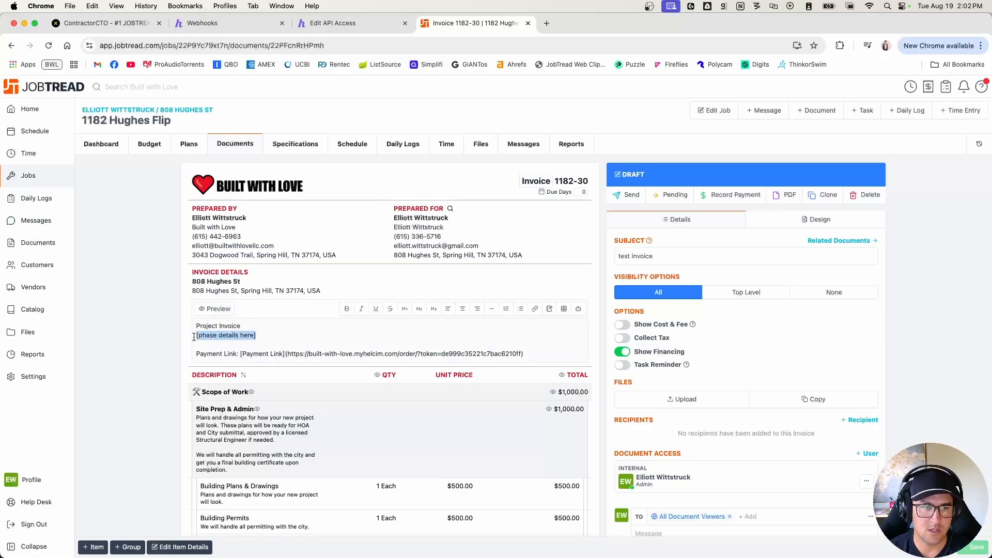
type("test invoice")
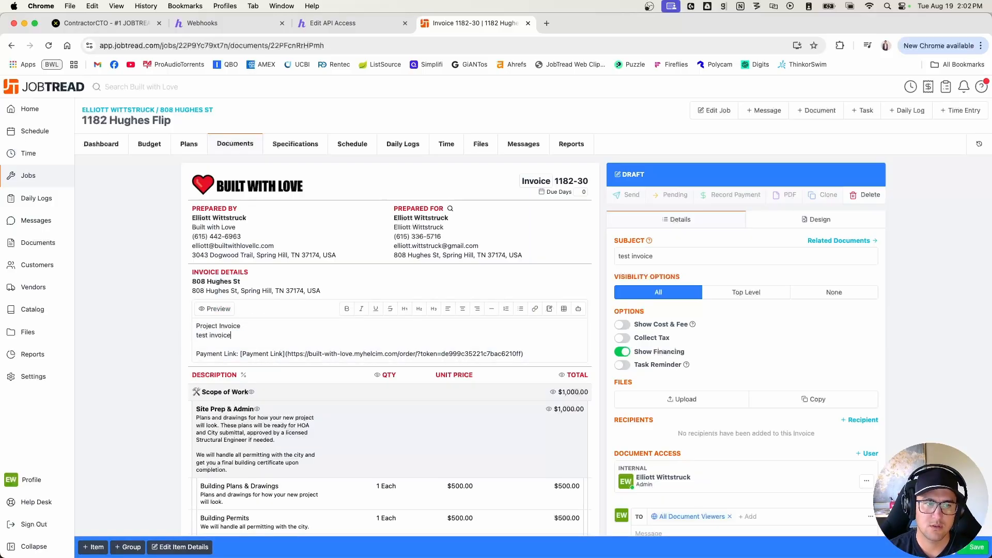
left_click(143, 320)
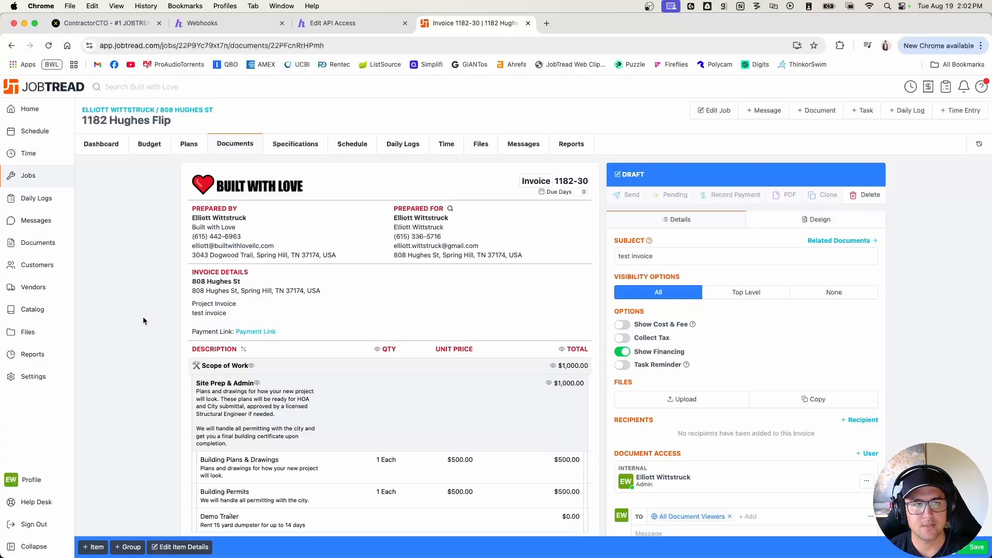
left_click(964, 550)
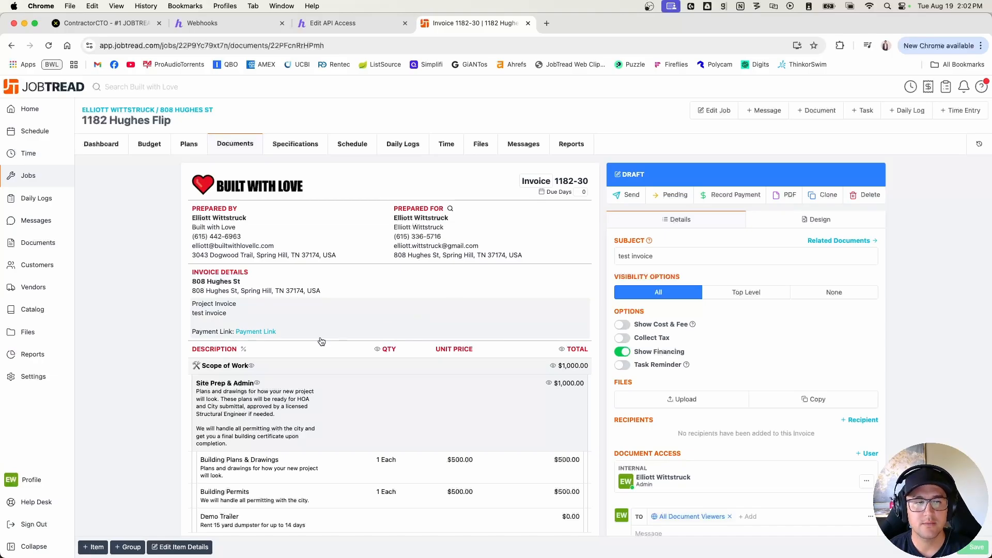
left_click(252, 333)
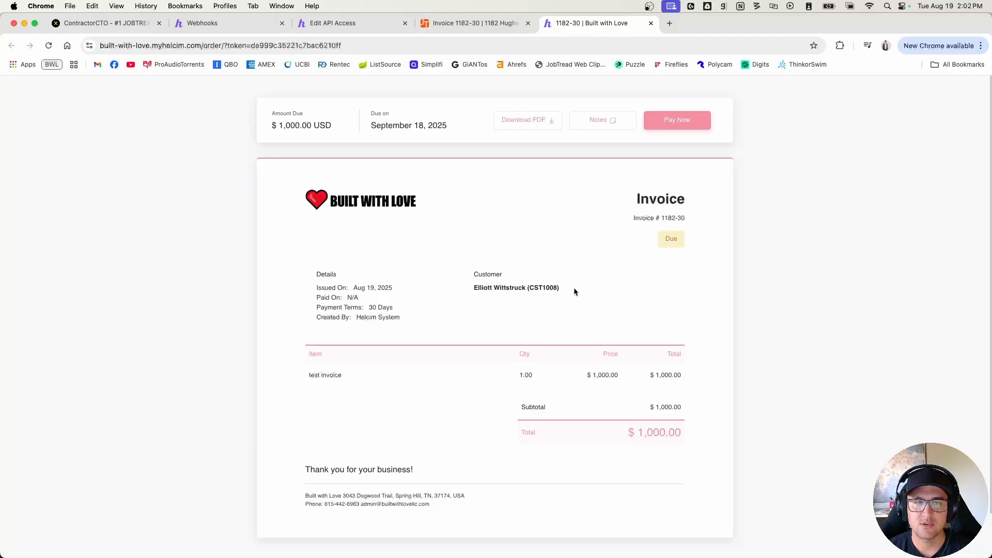
- Leave the $1,000 Helcim payment page and return to JobTread invoice 1182-30
left_click(461, 24)
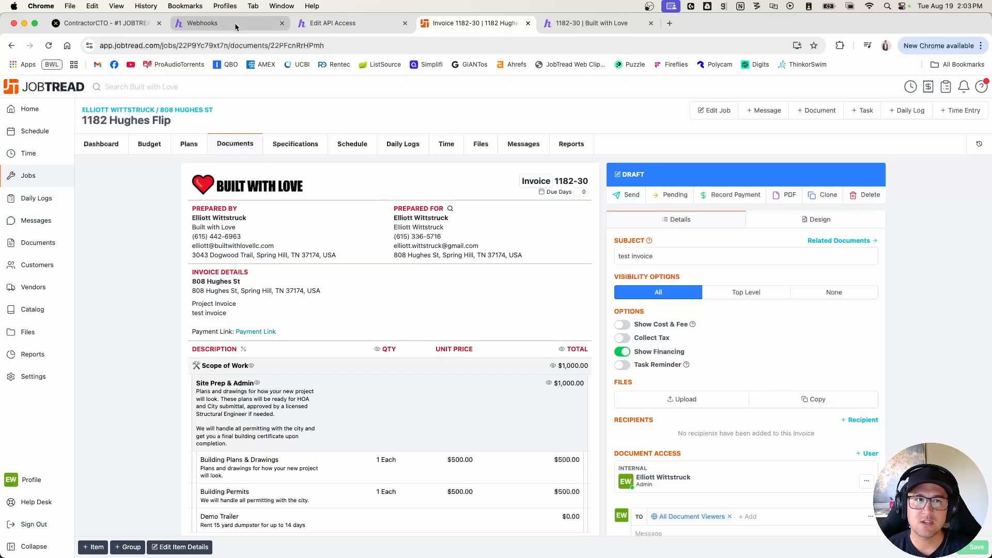
- Reload DataX's Helcim page and bring up the 1182-30 Invoice Created success run's details
left_click(128, 28)
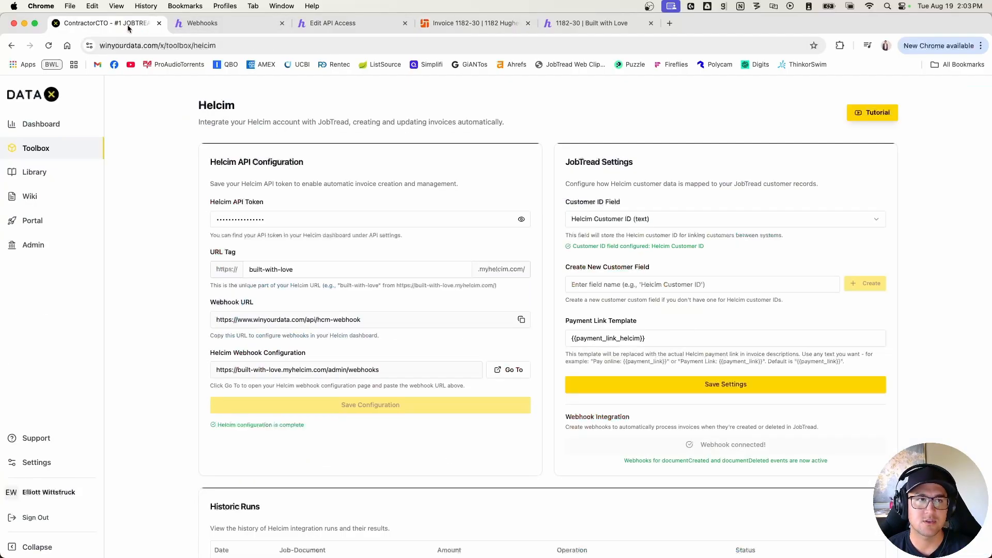
scroll(147, 246, "down", 6)
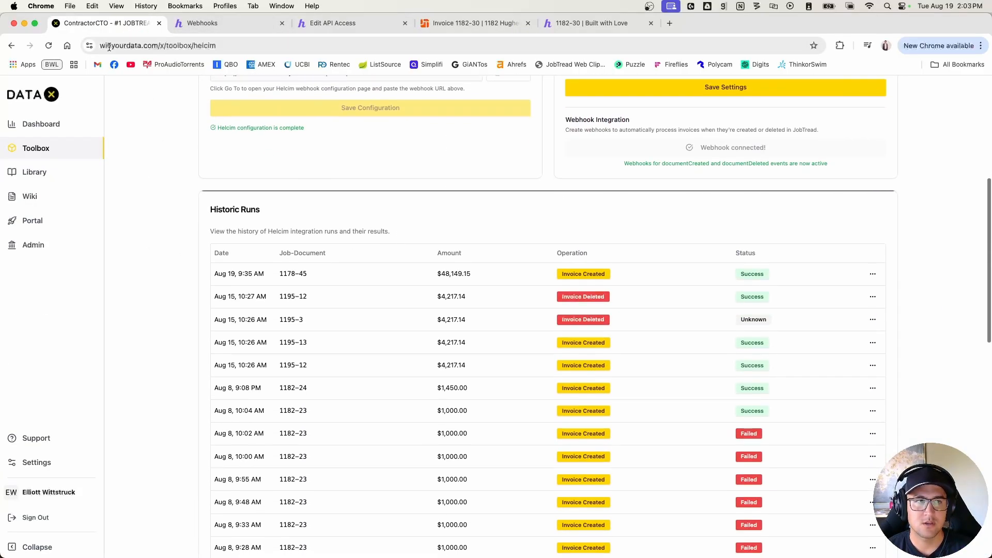
left_click(51, 46)
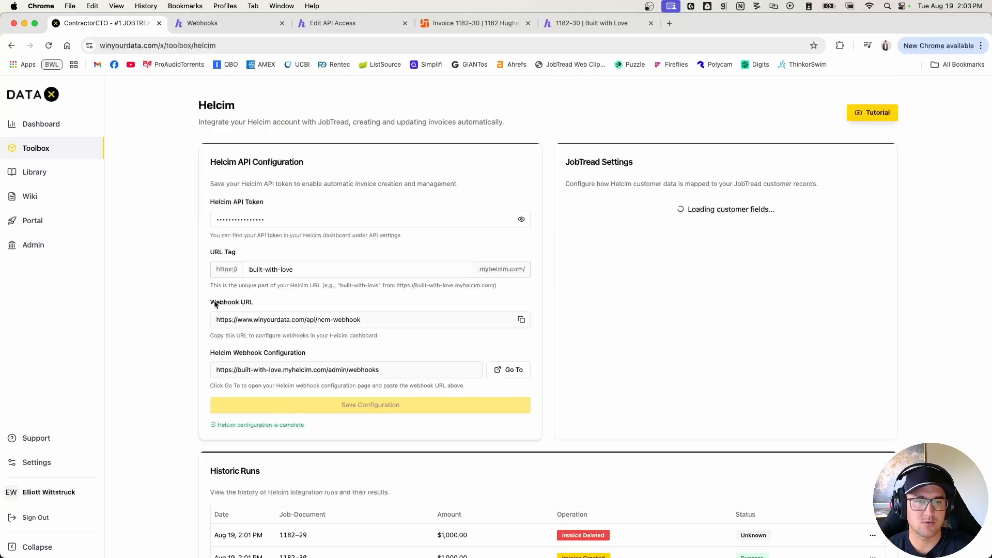
scroll(193, 306, "down", 7)
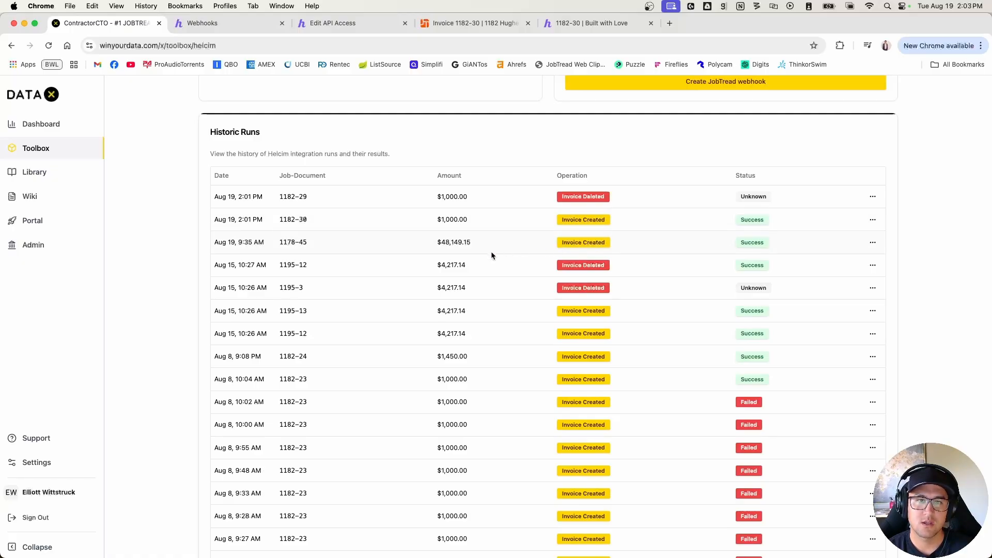
scroll(543, 287, "down", 9)
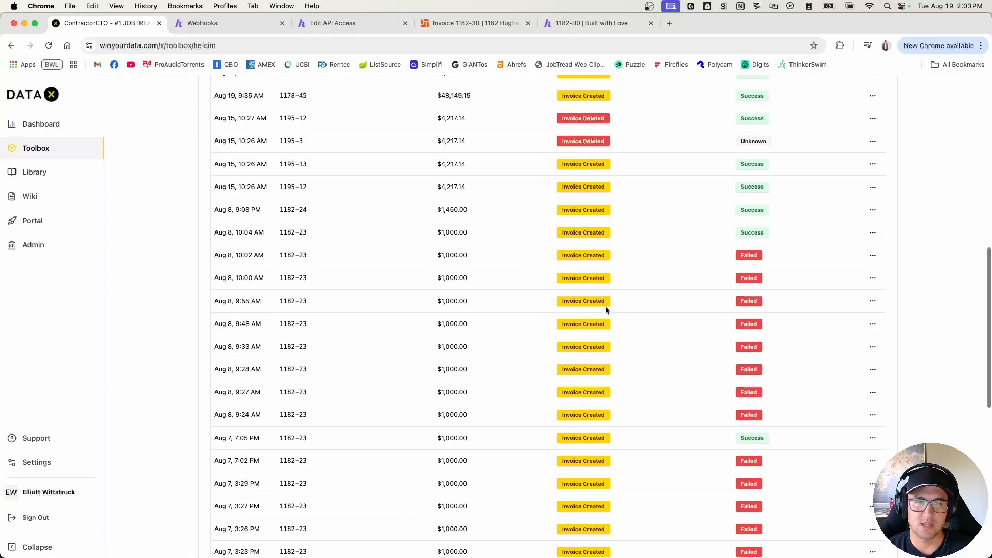
scroll(495, 323, "up", 15)
scroll(521, 316, "down", 5)
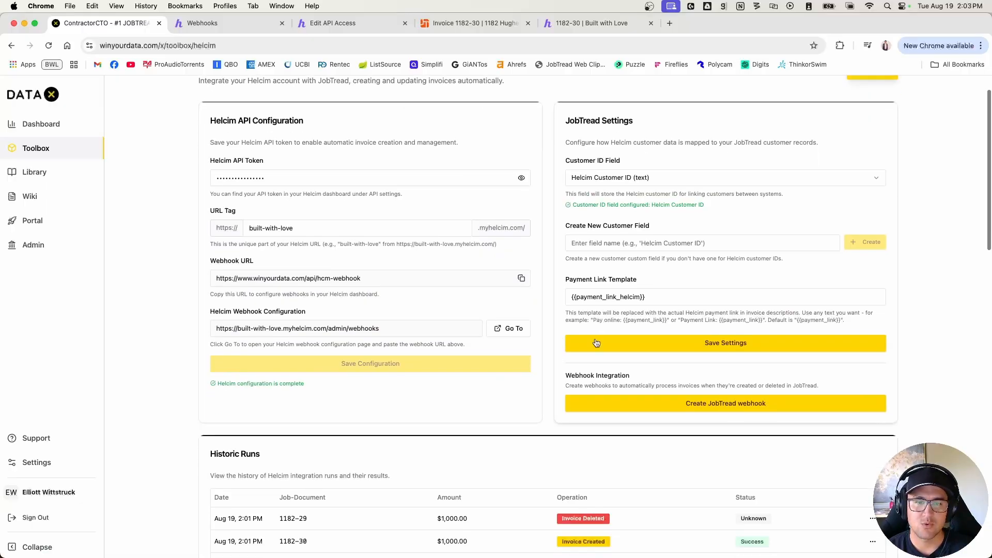
scroll(521, 314, "down", 2)
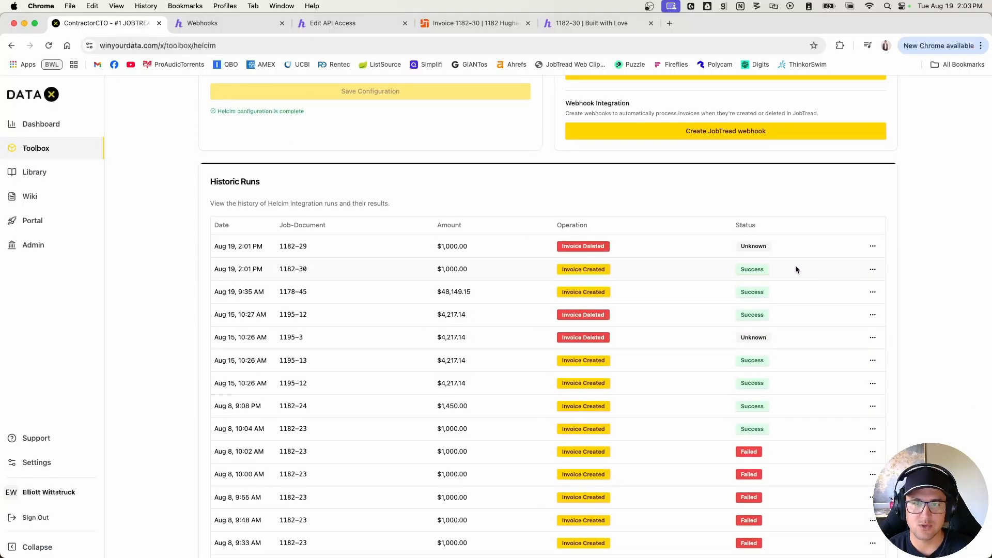
left_click(873, 269)
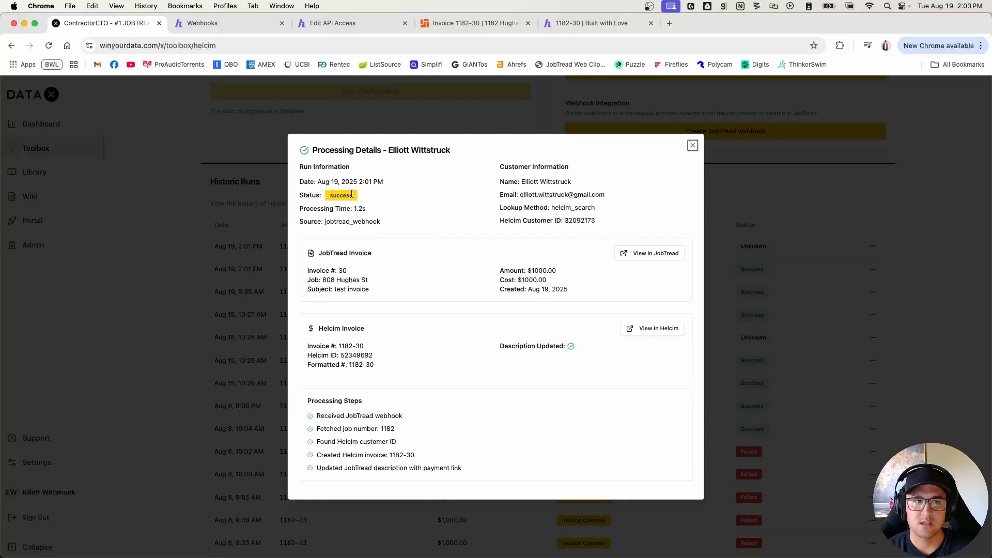
- Check the 1182-30 run's processing time, close its details, and return to the page top
left_click_drag(350, 208, 368, 209)
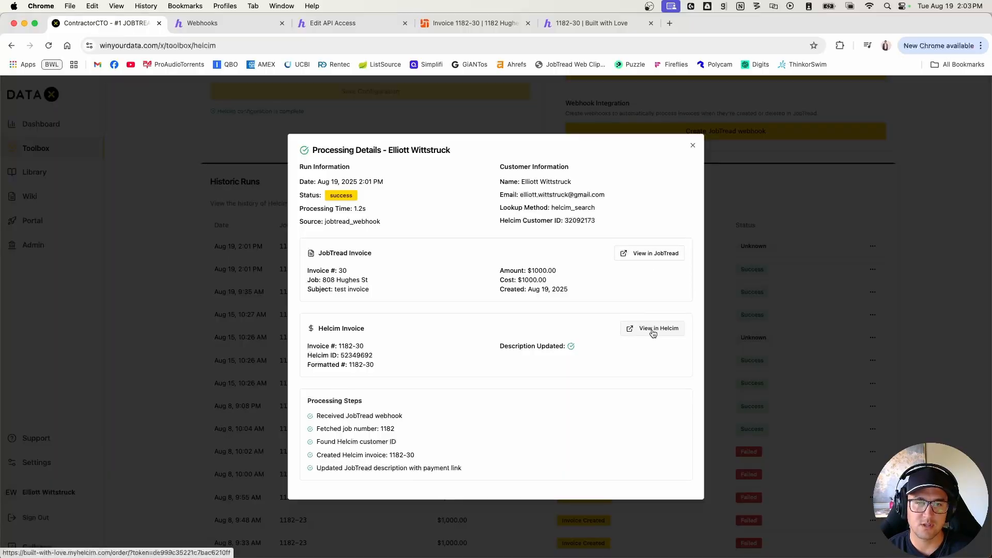
left_click(692, 146)
scroll(525, 324, "up", 5)
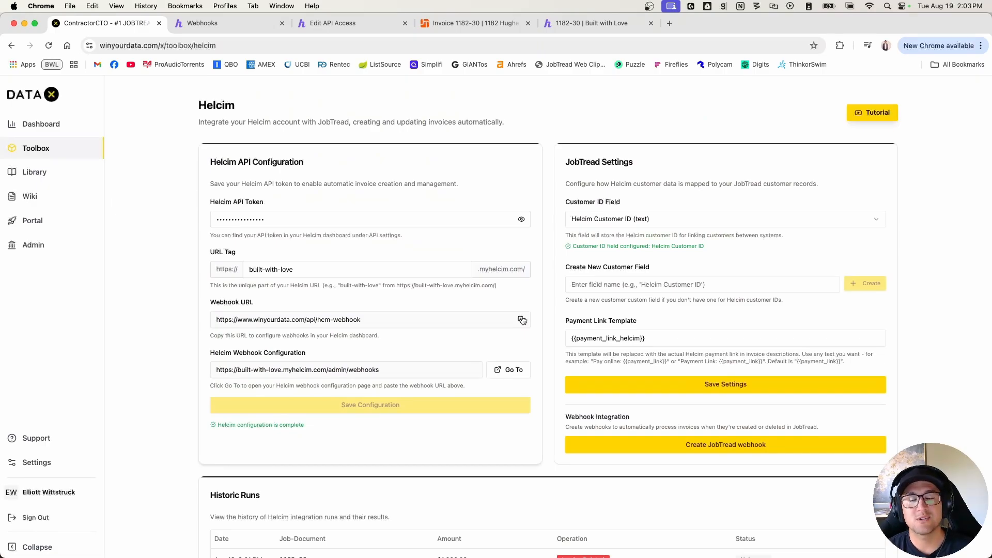